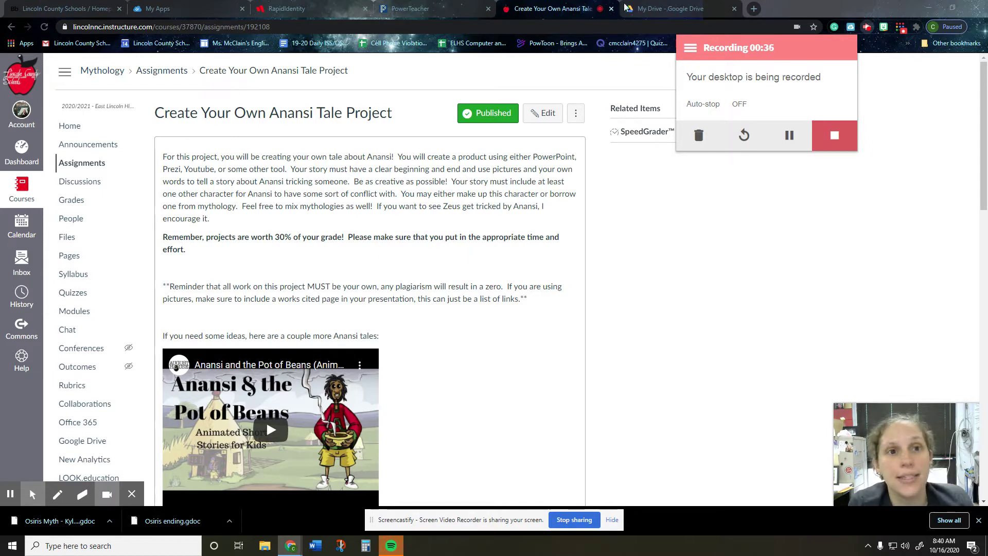
Create a new blank Google Slides presentation from the Google Drive file list.
click(662, 9)
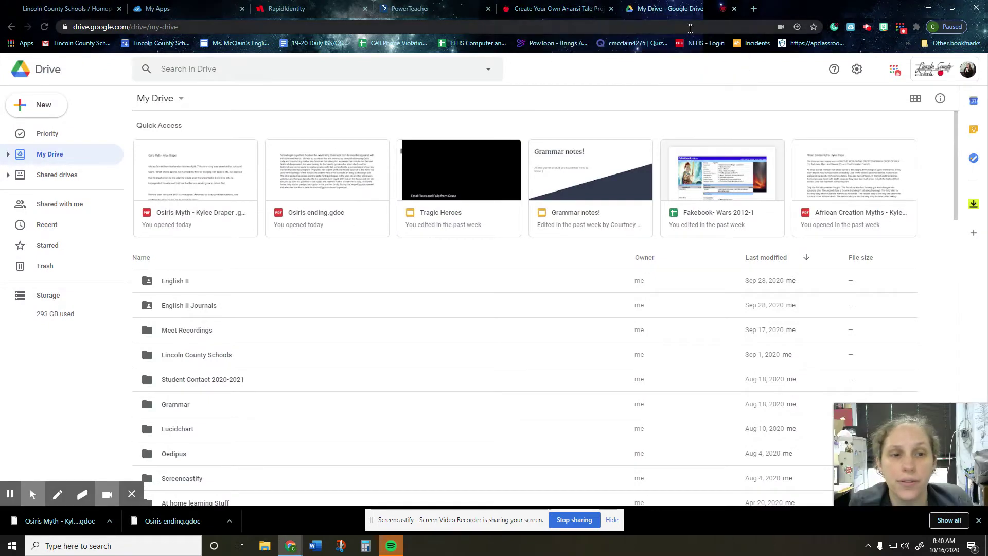
click(56, 109)
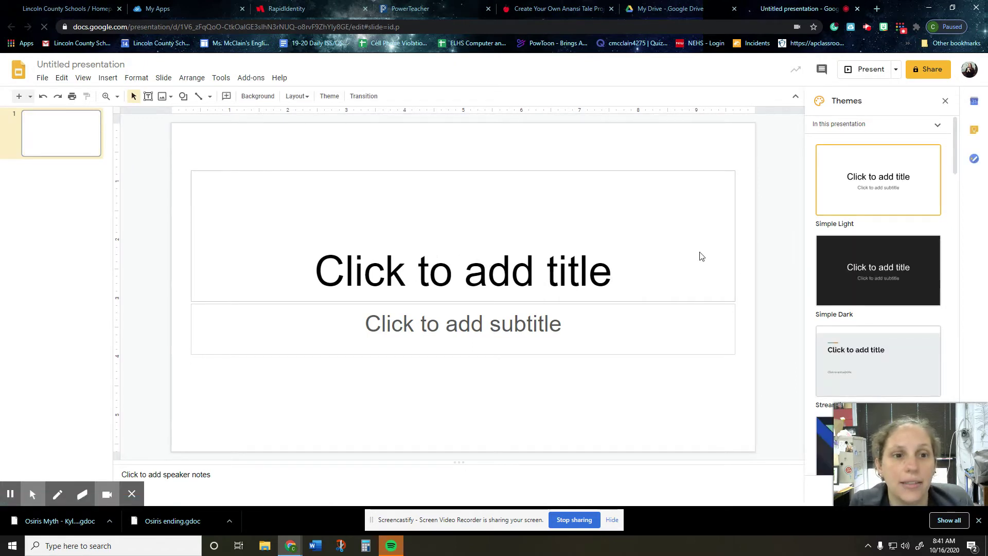
scroll(878, 242, down, 3)
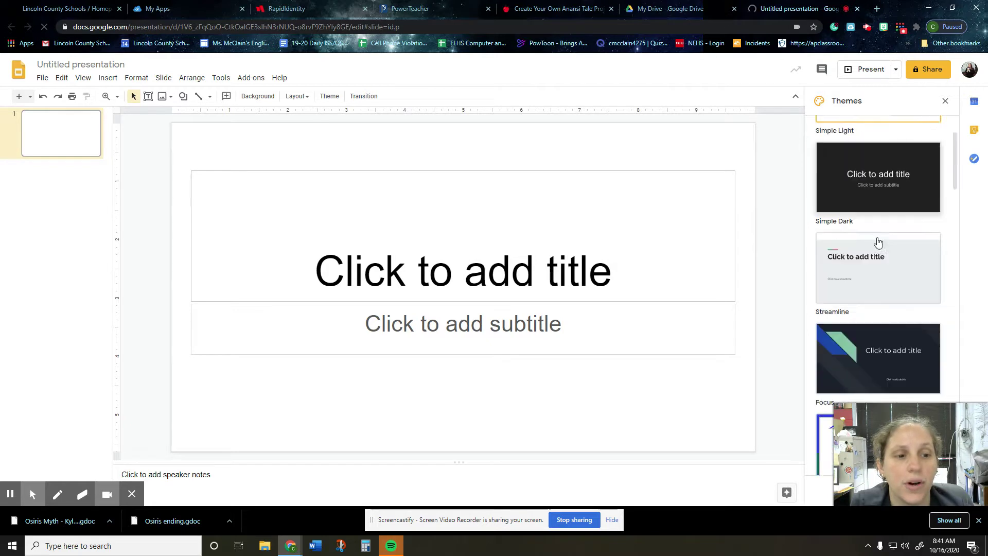
scroll(878, 242, down, 5)
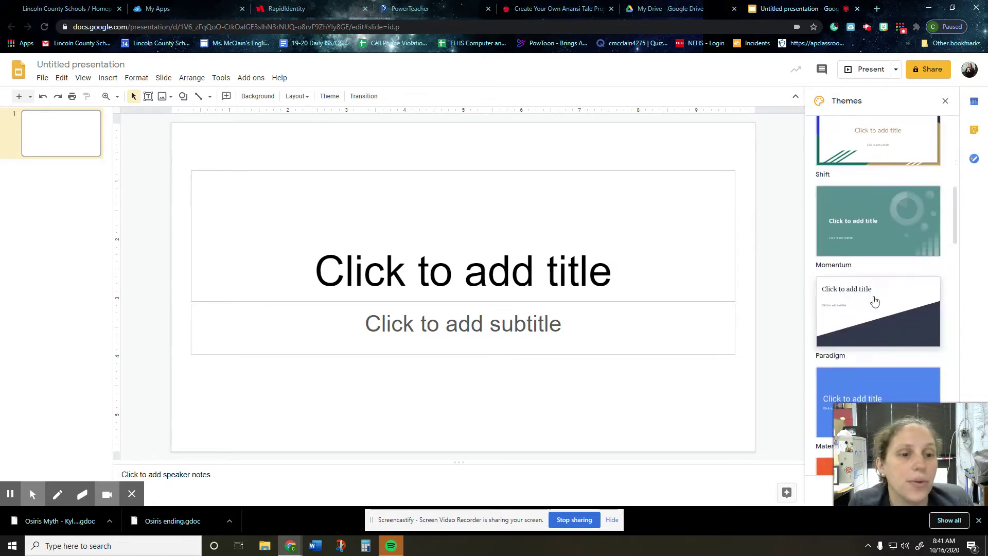
scroll(877, 258, down, 14)
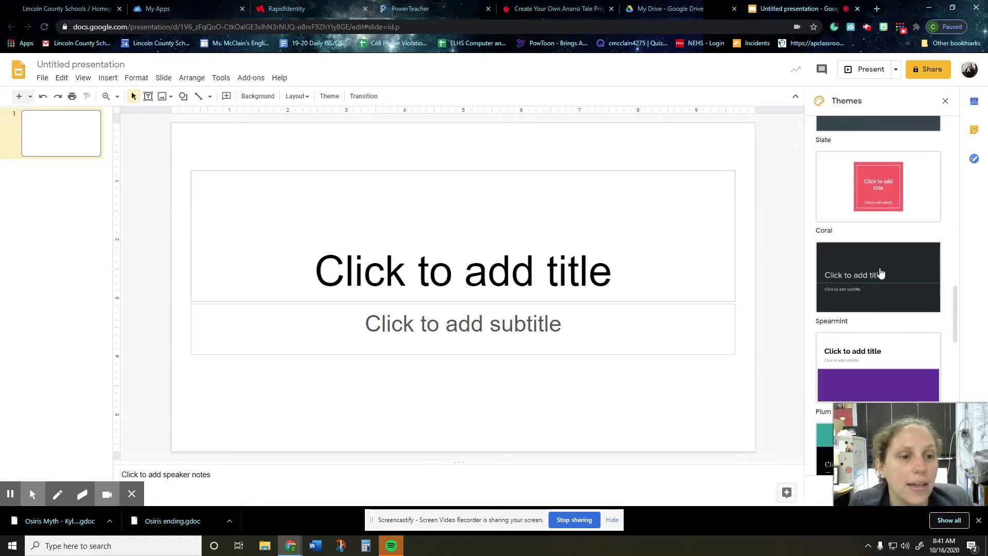
scroll(881, 273, down, 3)
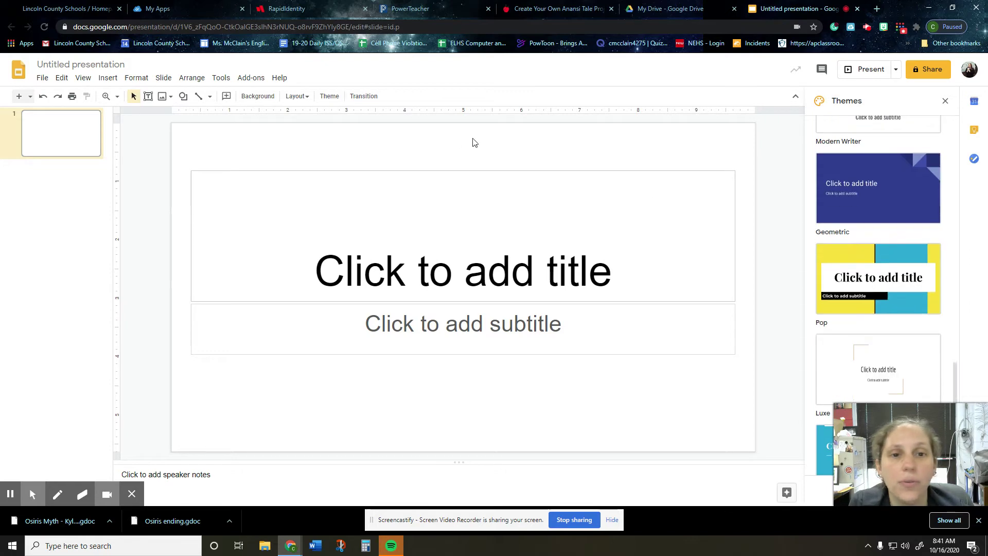
Delete the title and subtitle placeholders from the first slide.
click(278, 173)
key(Delete)
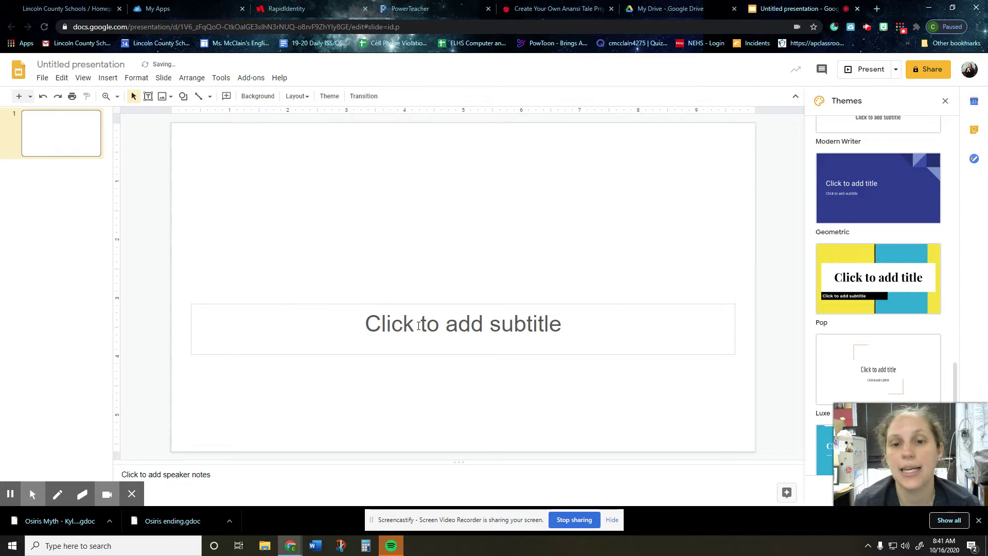
click(411, 304)
click(406, 306)
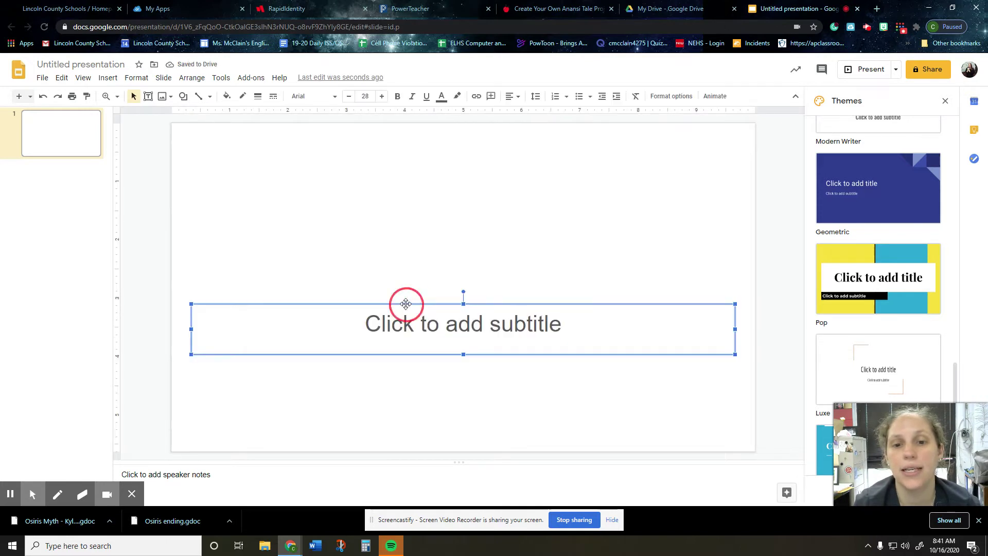
key(Delete)
Set the slide background to the first Google Image Search result for 'jungle'.
click(258, 96)
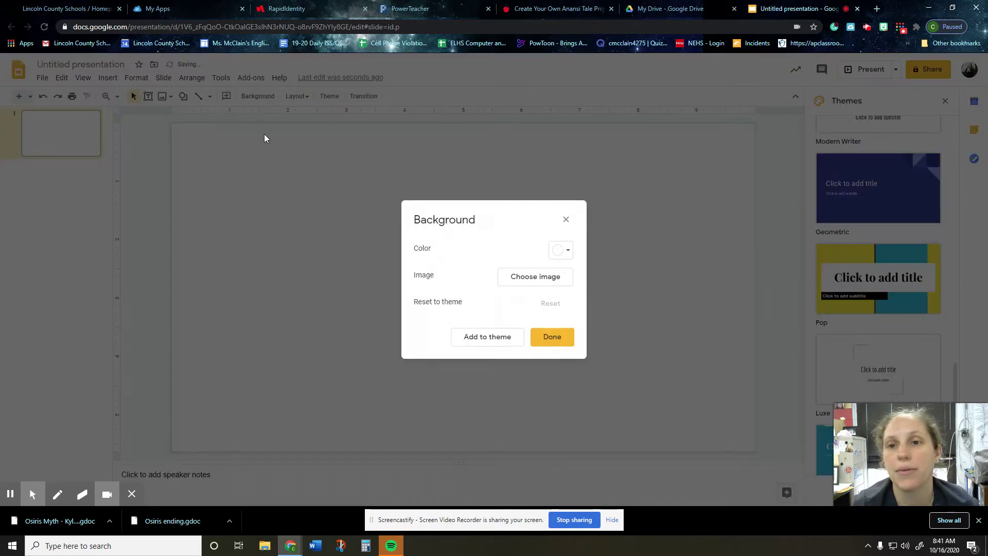
click(549, 277)
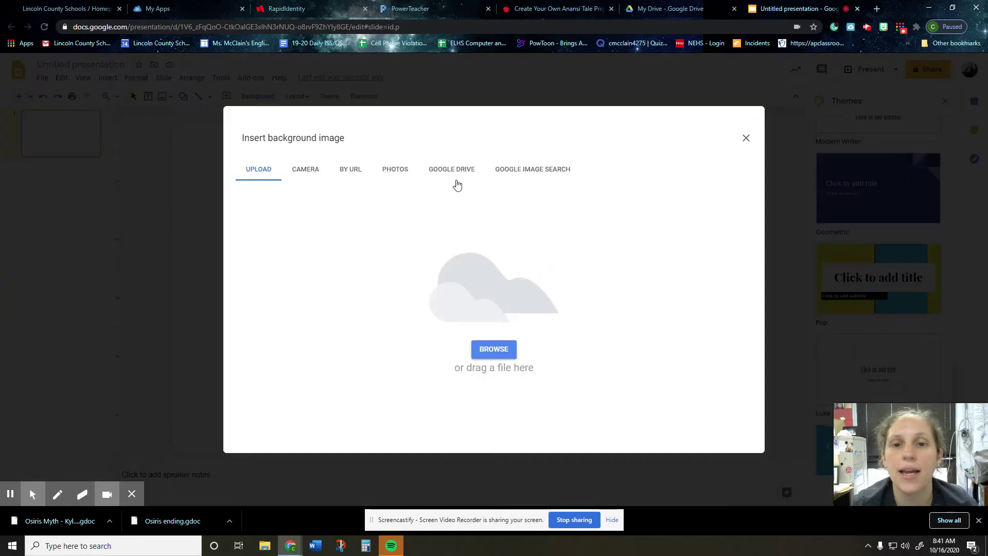
click(529, 172)
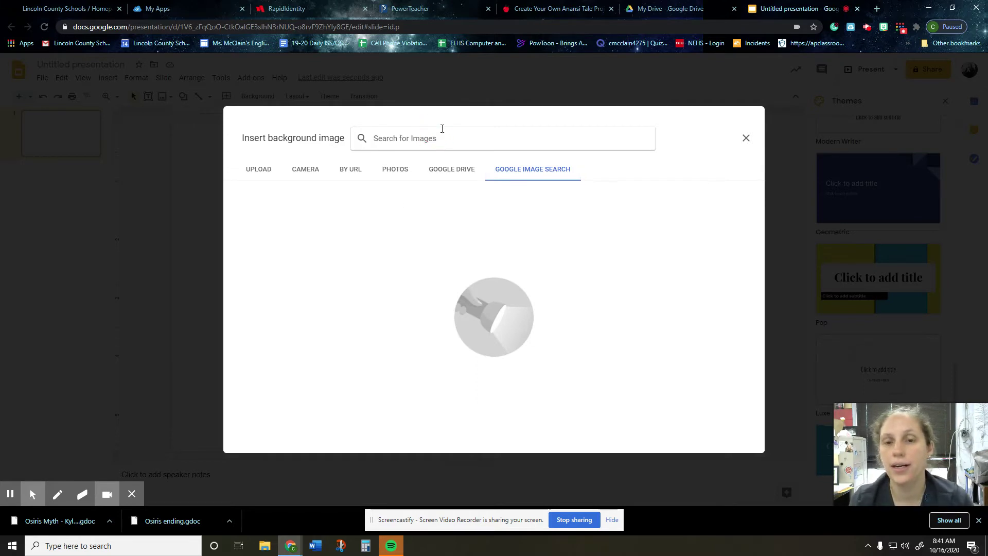
text(jungle)
key(Return)
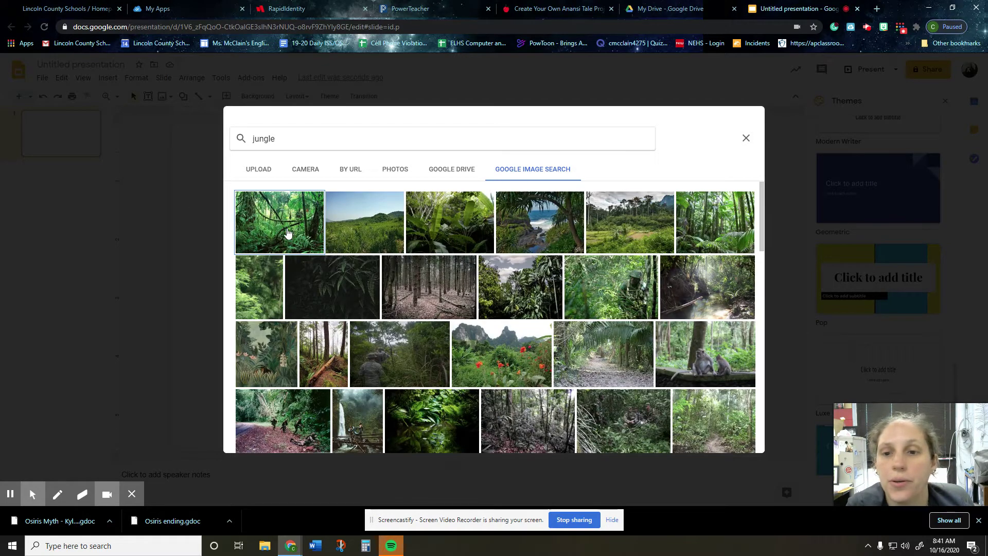
click(282, 232)
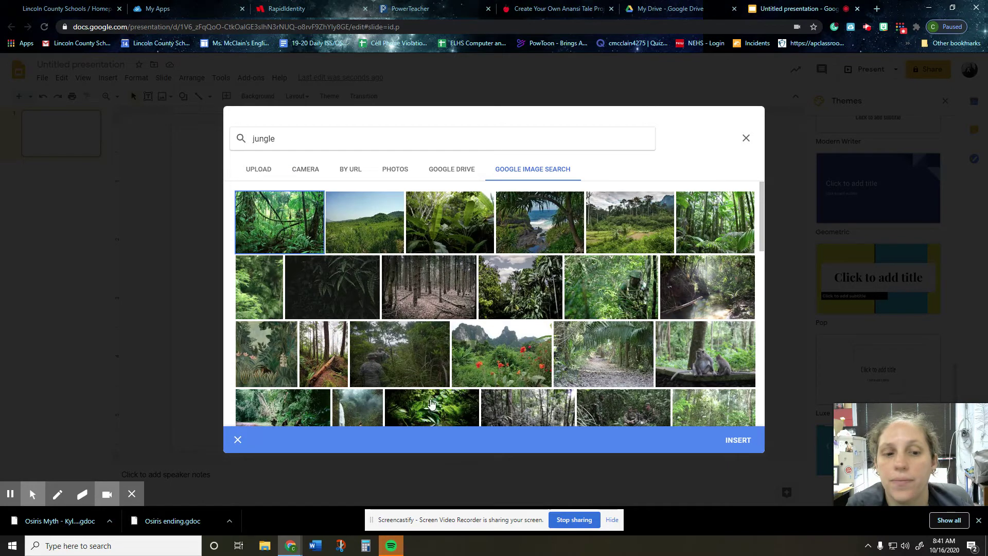
click(739, 443)
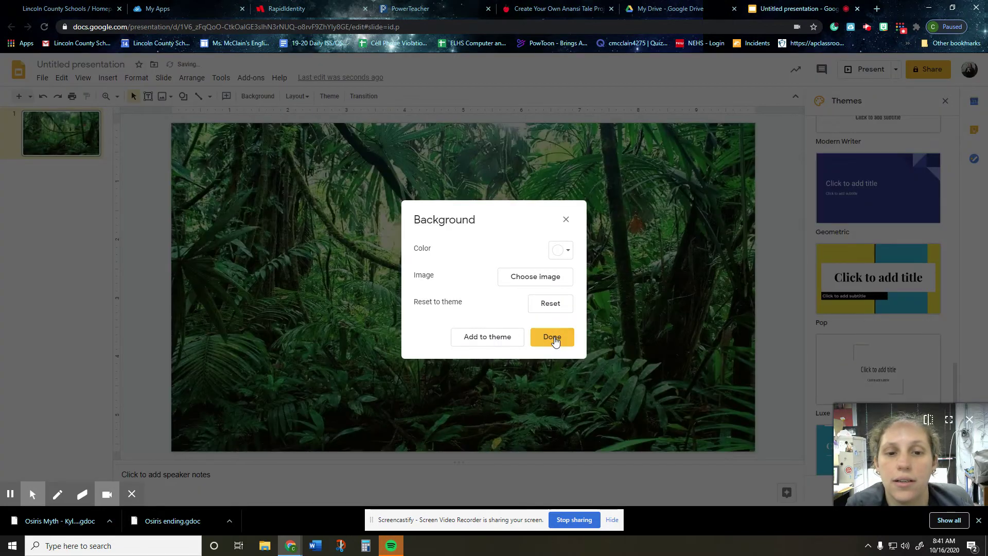
click(553, 337)
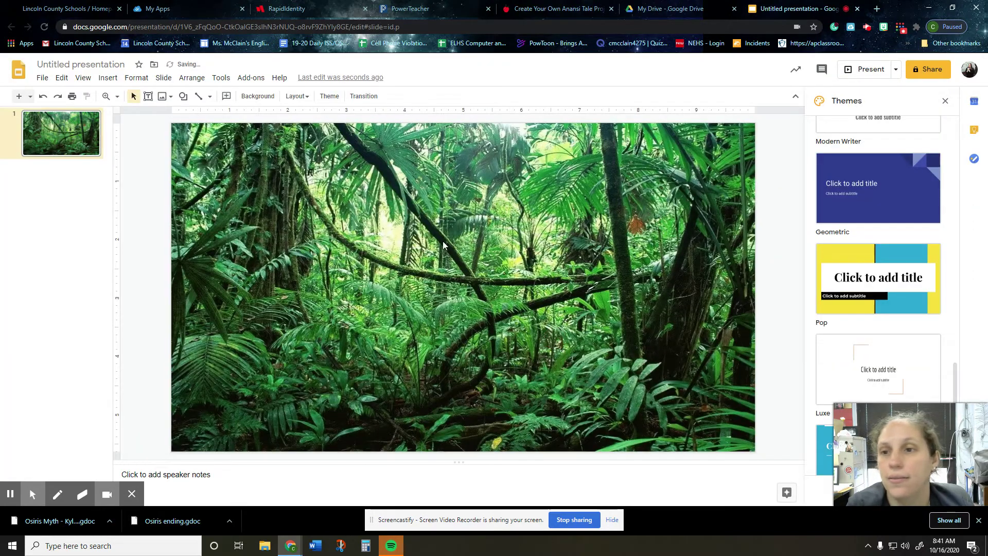
click(258, 96)
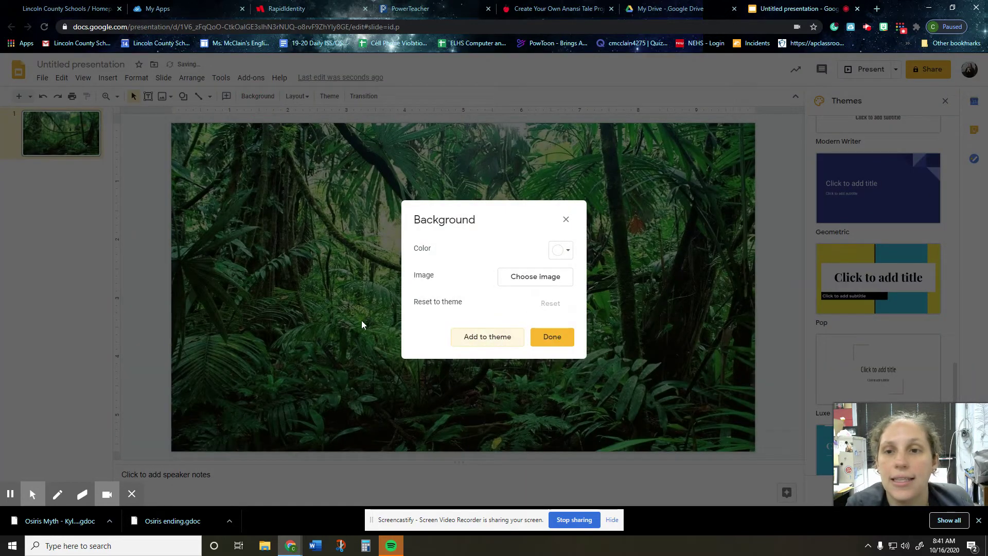
click(551, 340)
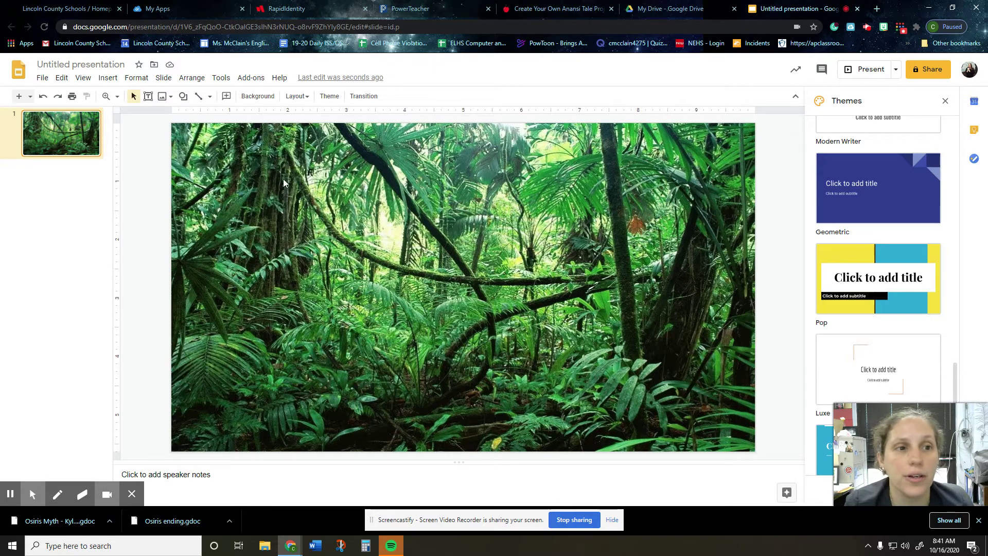
scroll(921, 335, down, 3)
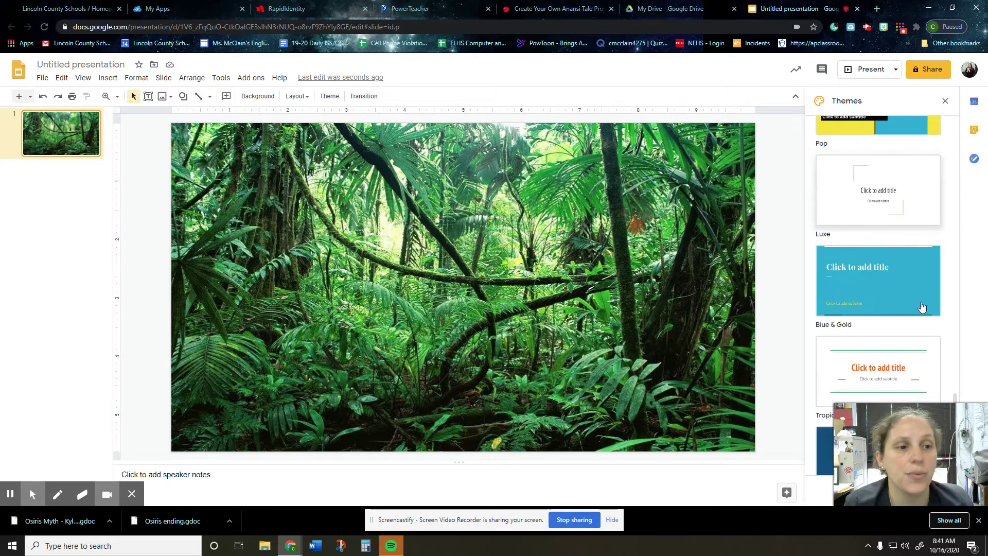
scroll(915, 301, up, 3)
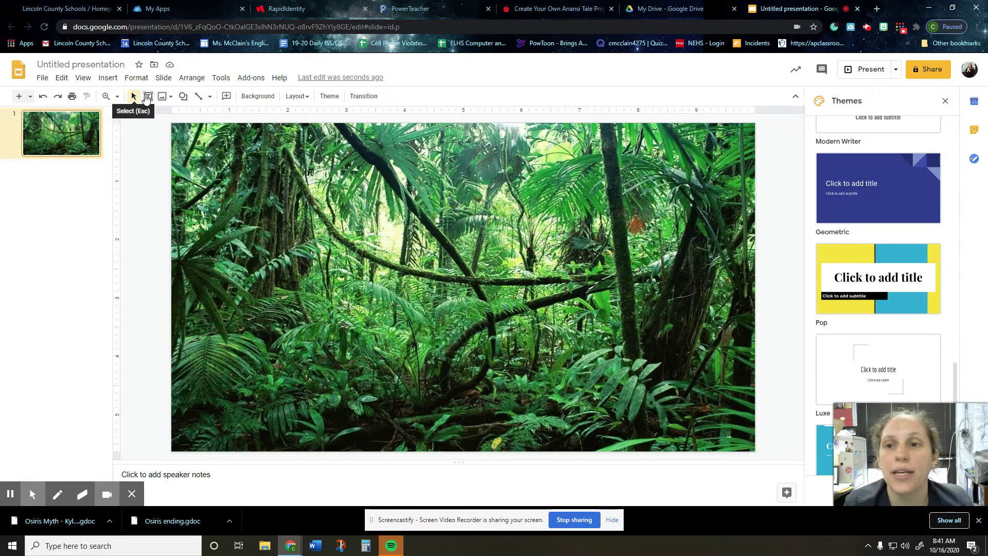
Draw a text box in the upper left reading 'Hello my name is Anansi'.
click(147, 97)
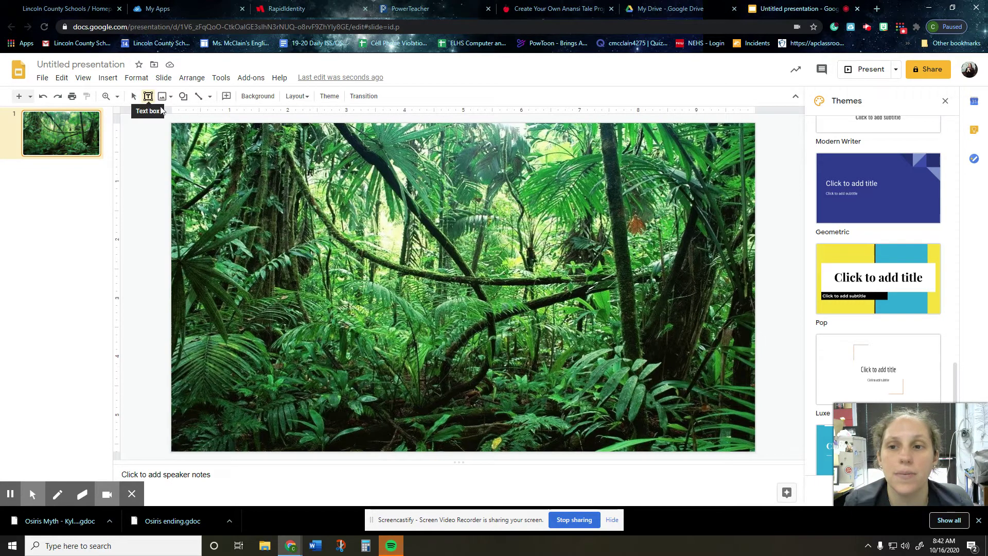
drag(258, 168, 417, 252)
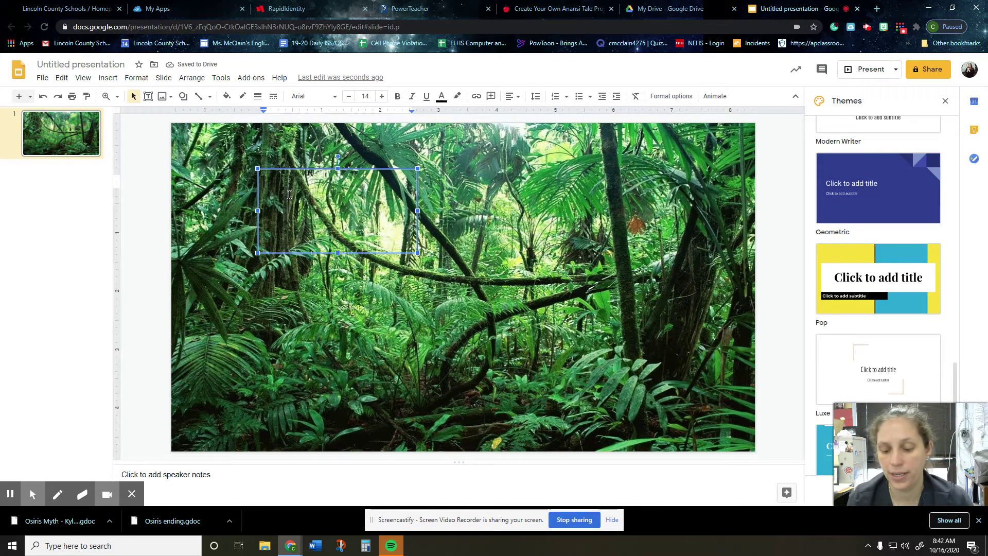
text(Hello my name )
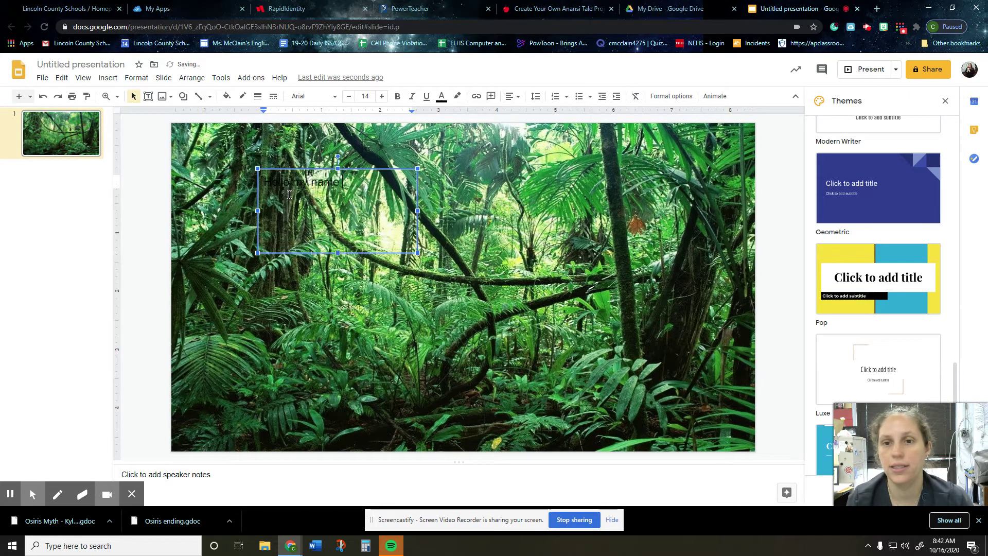
text(is Anansi)
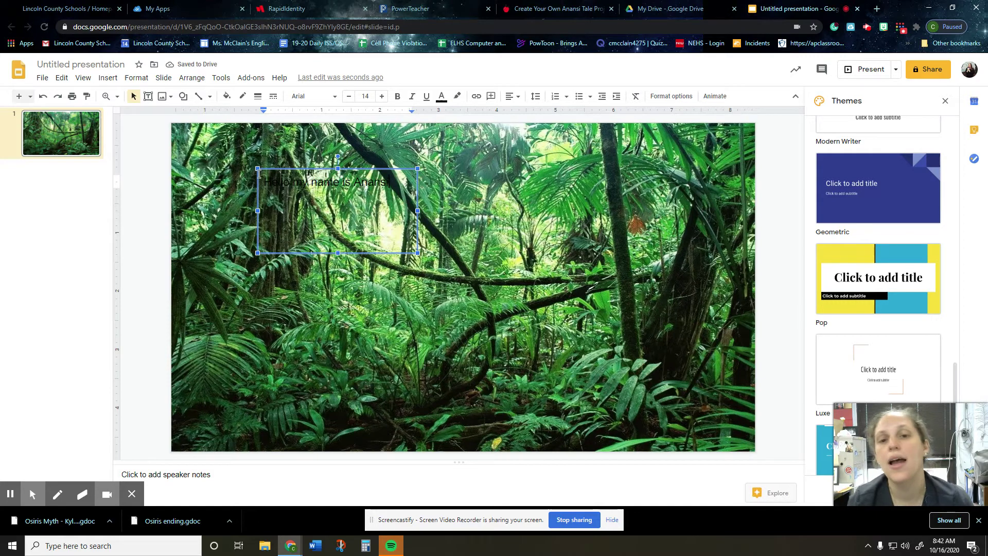
Make the Anansi sentence white and bold.
drag(397, 186, 175, 175)
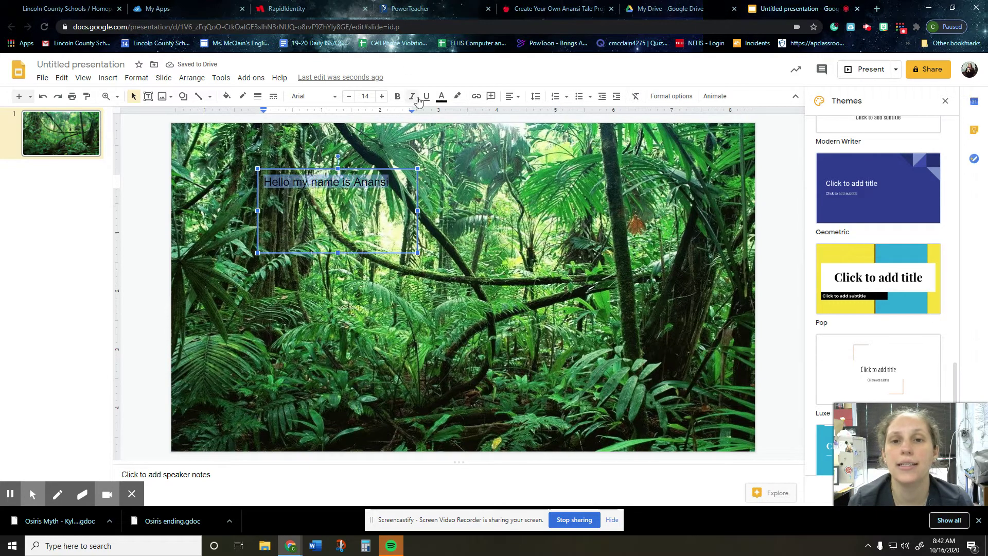
click(441, 96)
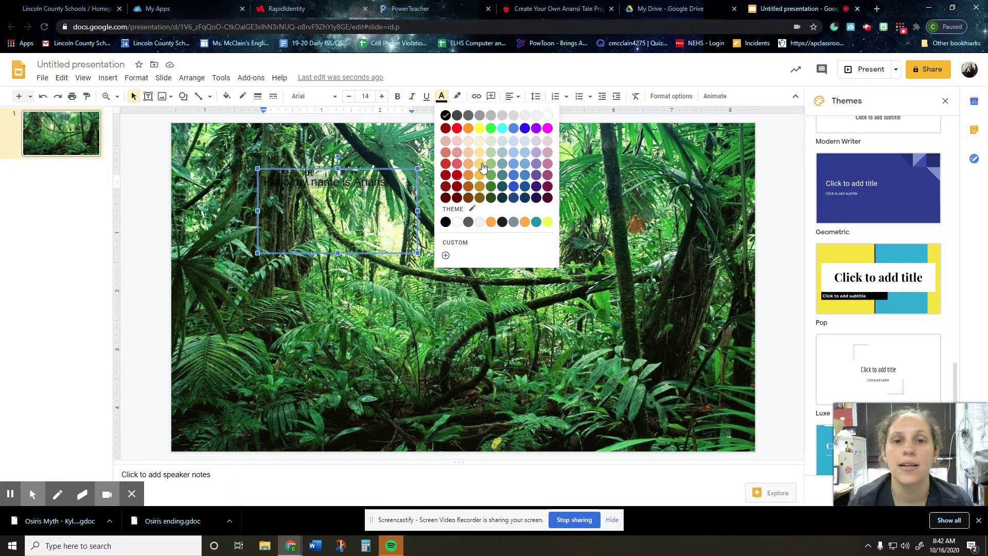
click(551, 116)
click(398, 97)
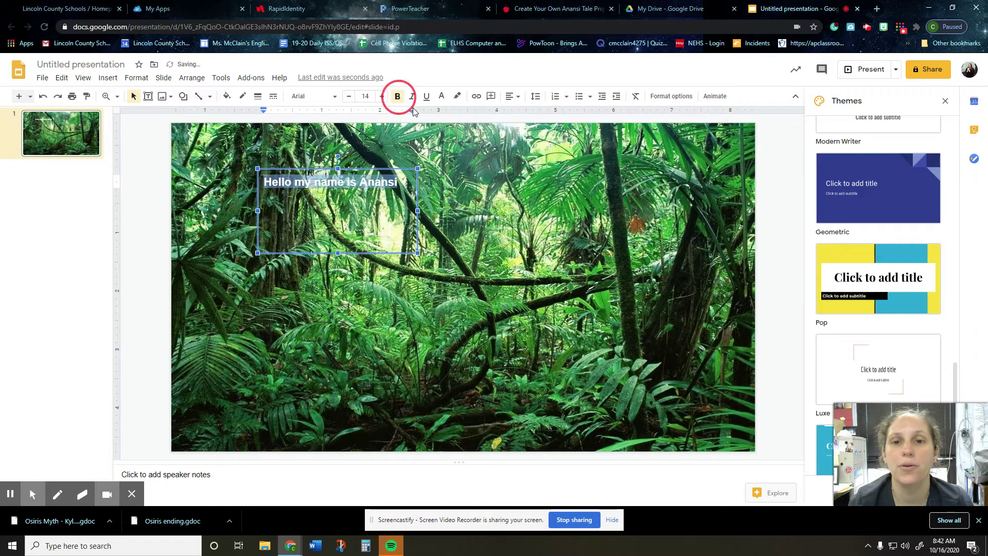
click(399, 201)
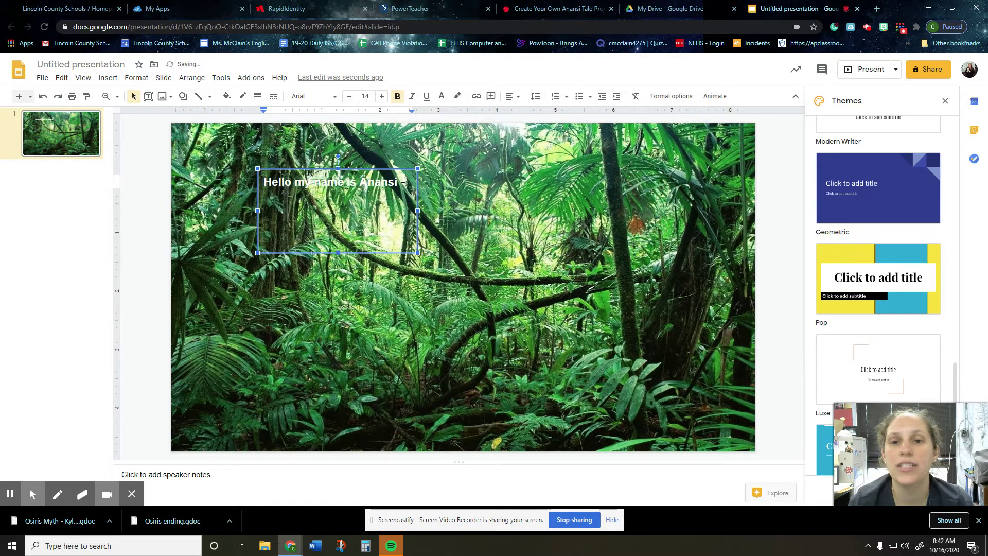
Highlight the Anansi sentence in black.
drag(403, 179, 222, 178)
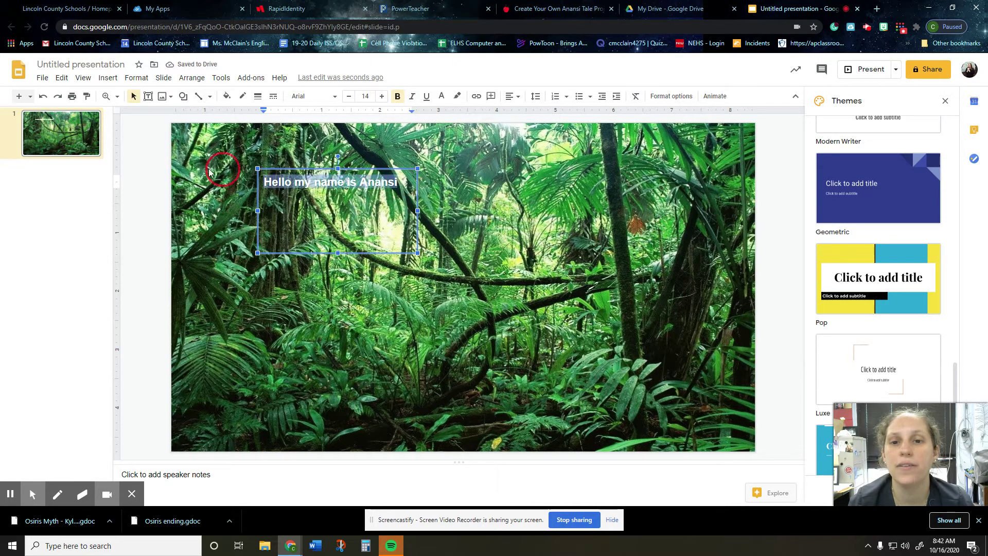
click(458, 96)
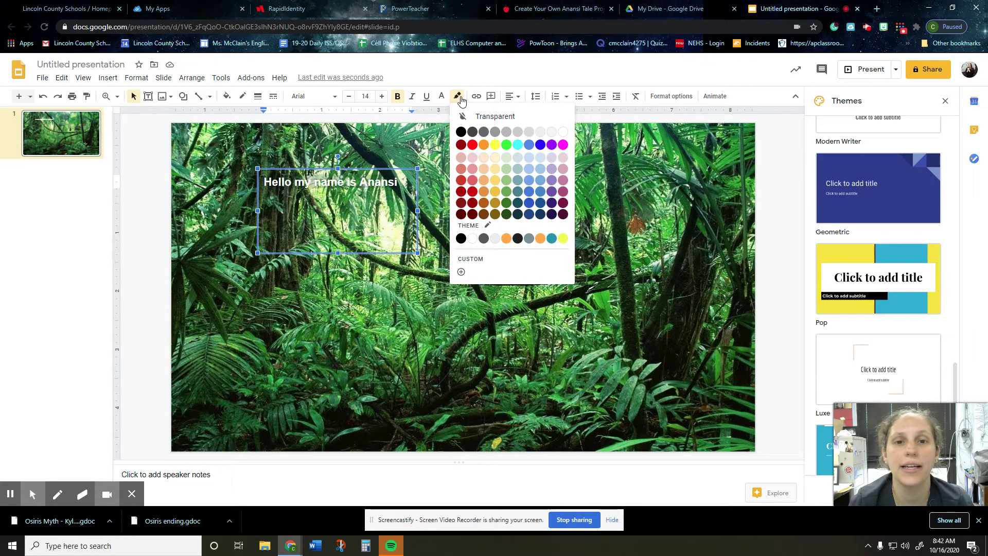
click(462, 133)
click(469, 344)
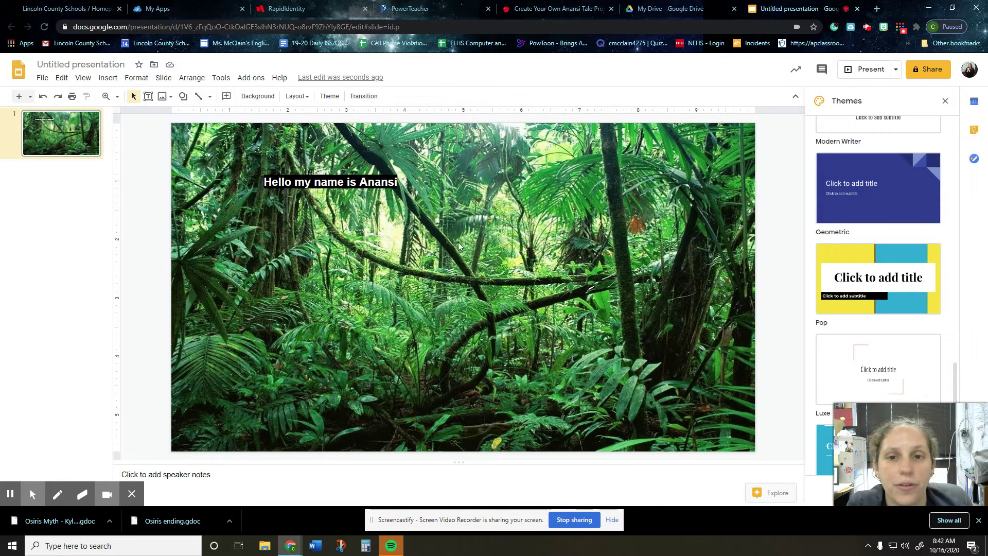
Open Format options for the Anansi text box and browse its text fitting, position and size sections.
click(308, 185)
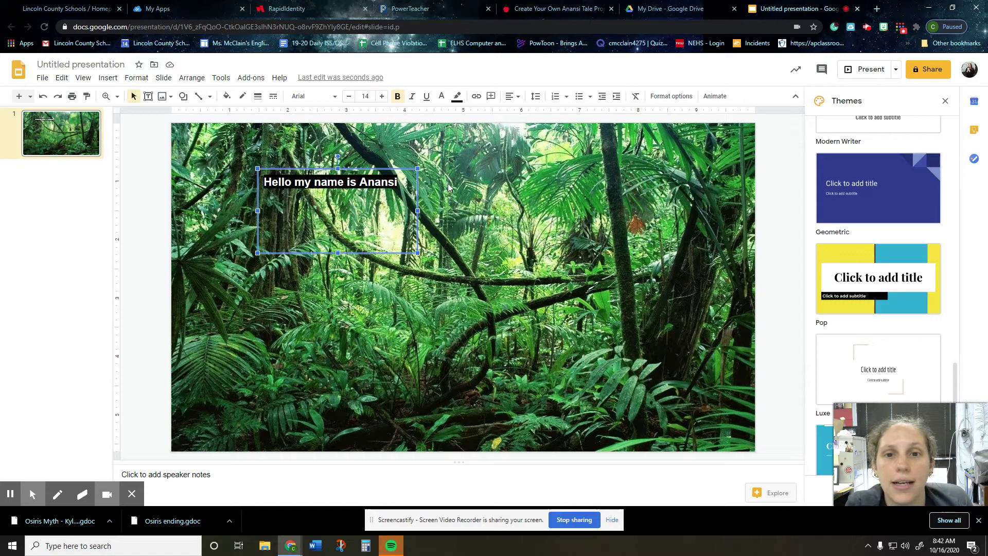
click(669, 96)
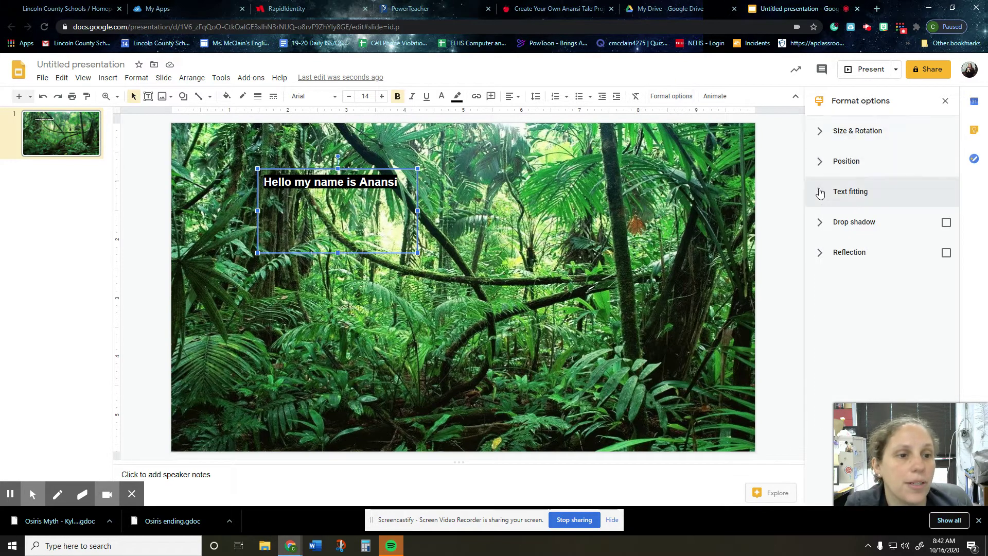
click(822, 192)
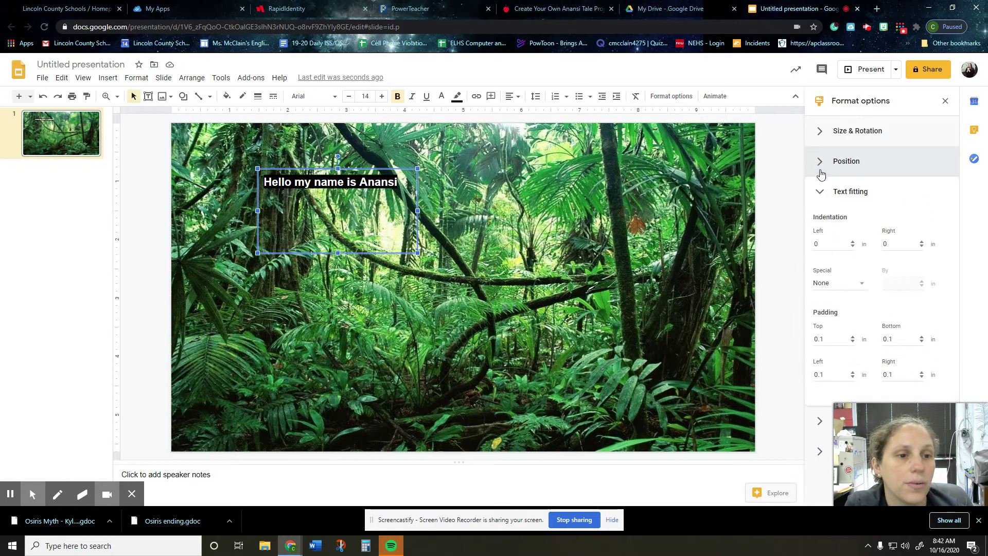
click(822, 170)
click(816, 143)
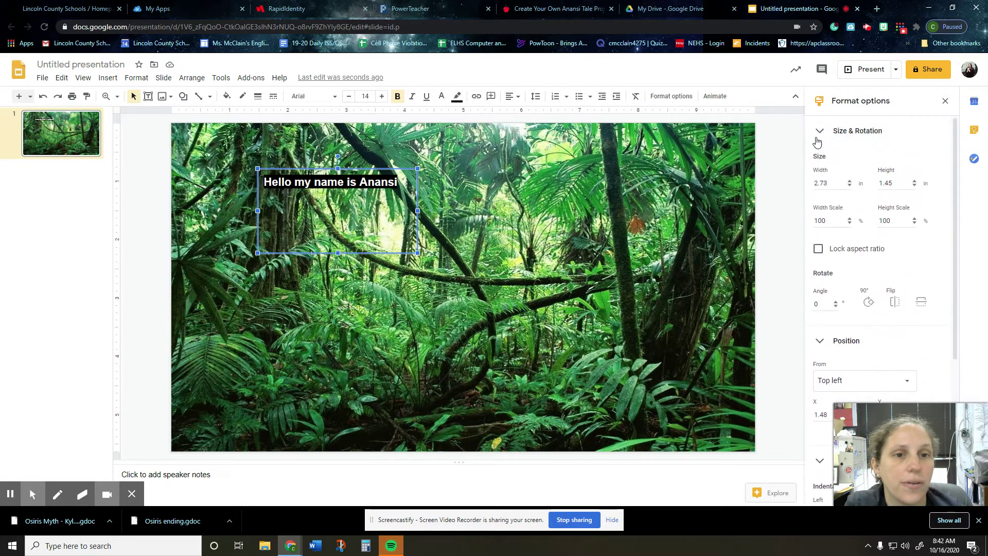
click(817, 134)
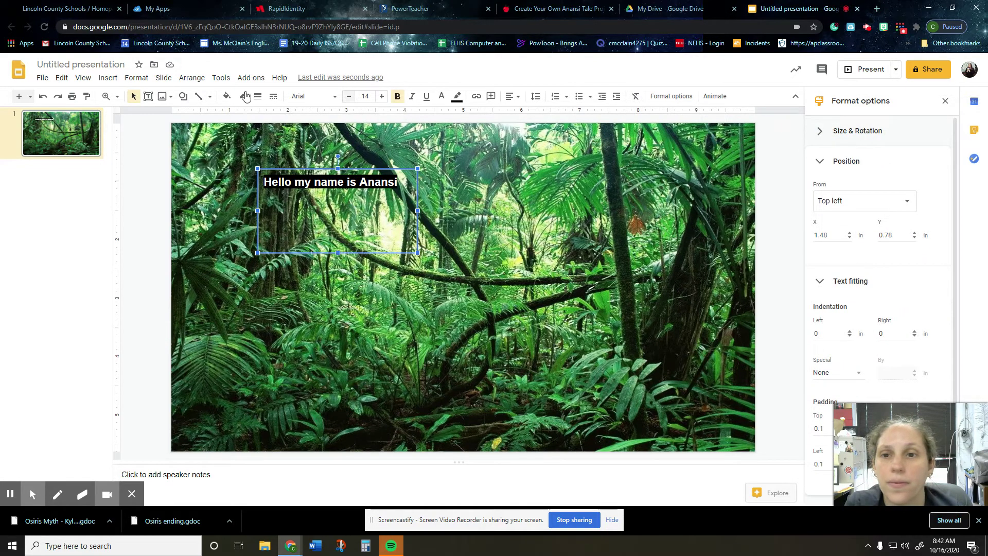
Give the Anansi text box a solid black fill color.
click(227, 97)
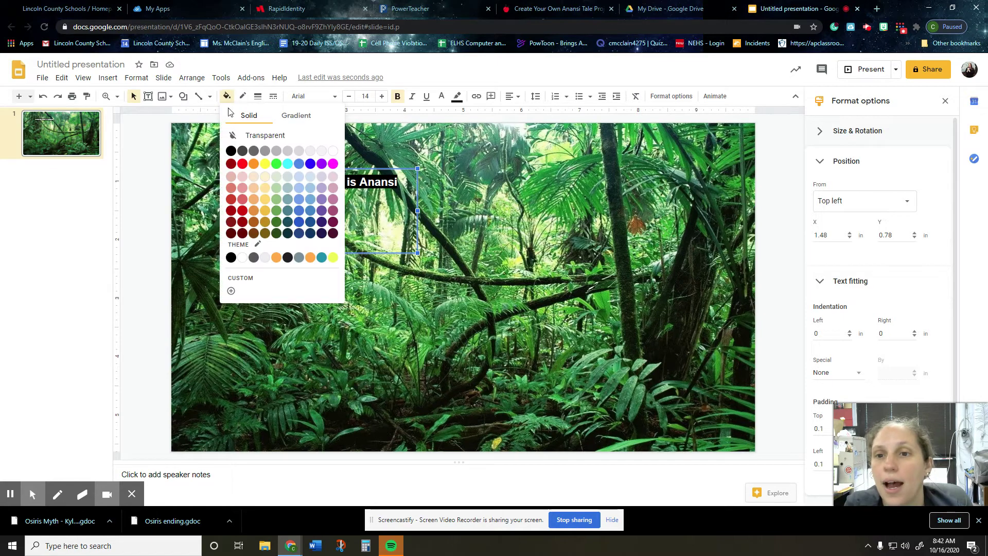
click(232, 151)
click(450, 329)
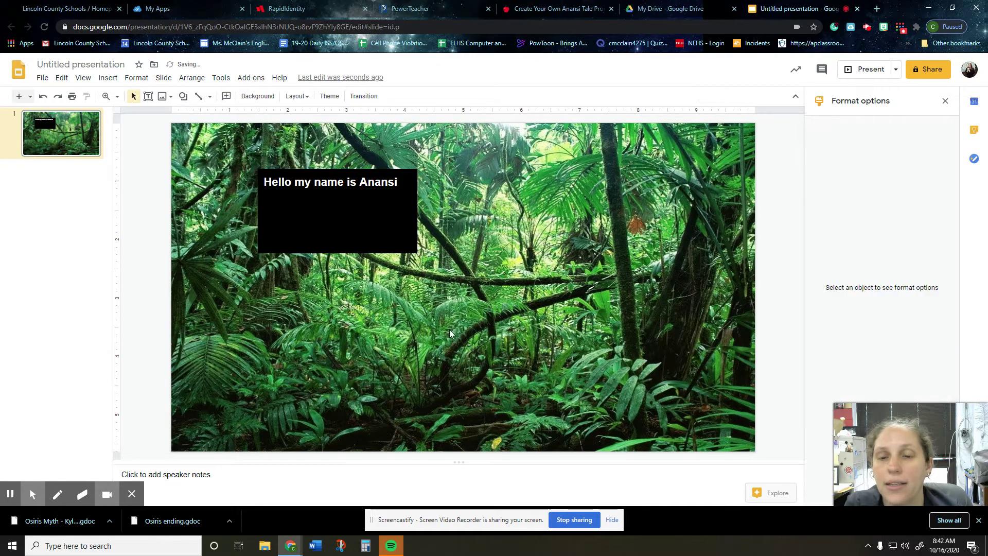
click(333, 227)
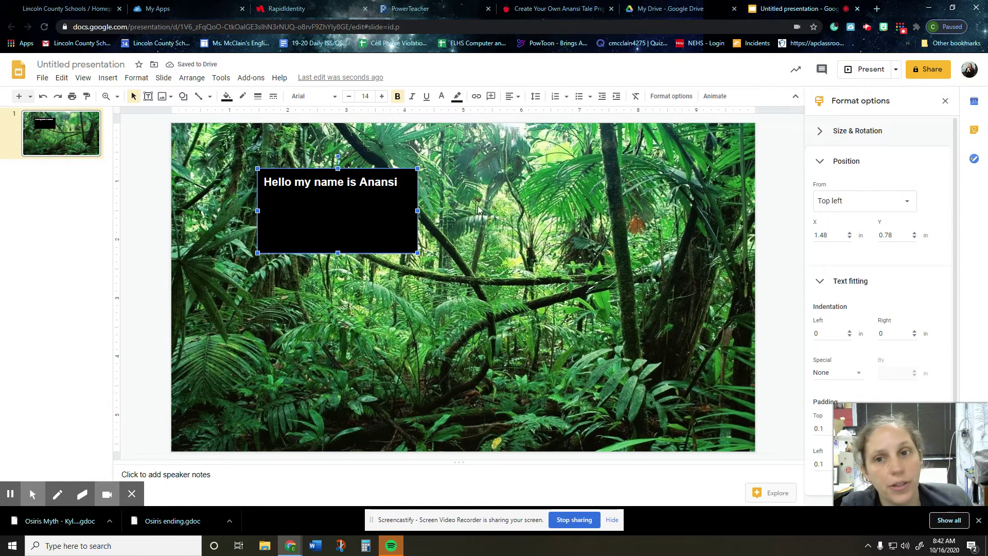
click(226, 96)
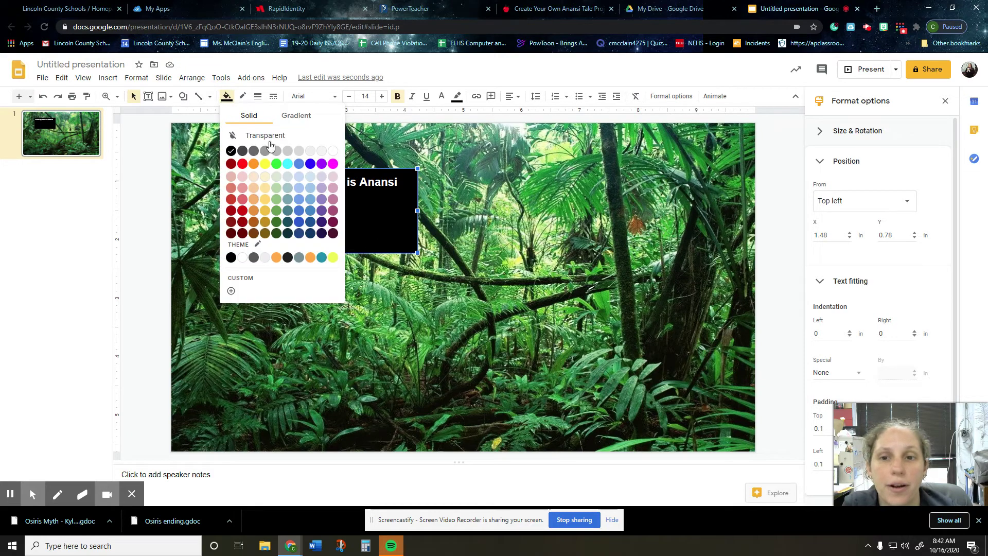
click(563, 206)
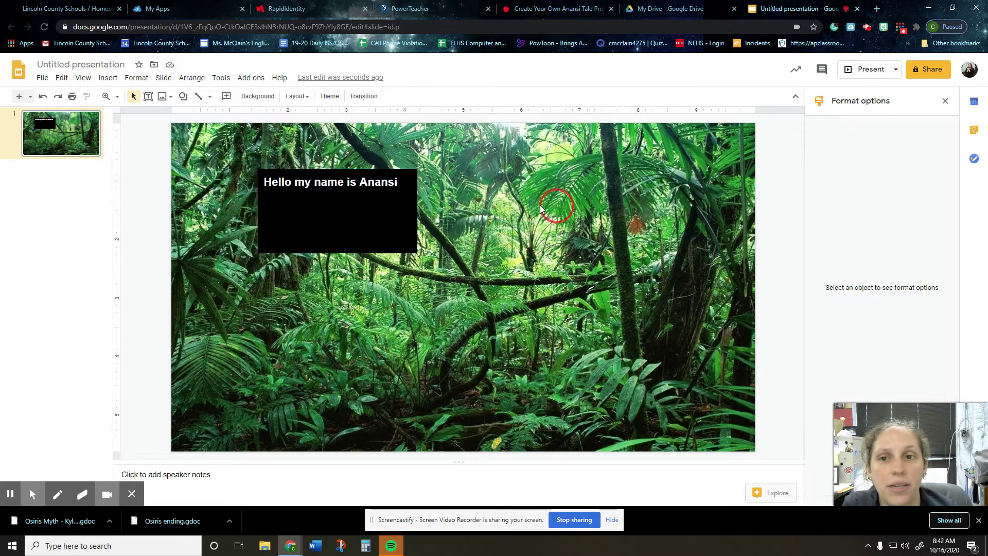
click(305, 216)
click(945, 101)
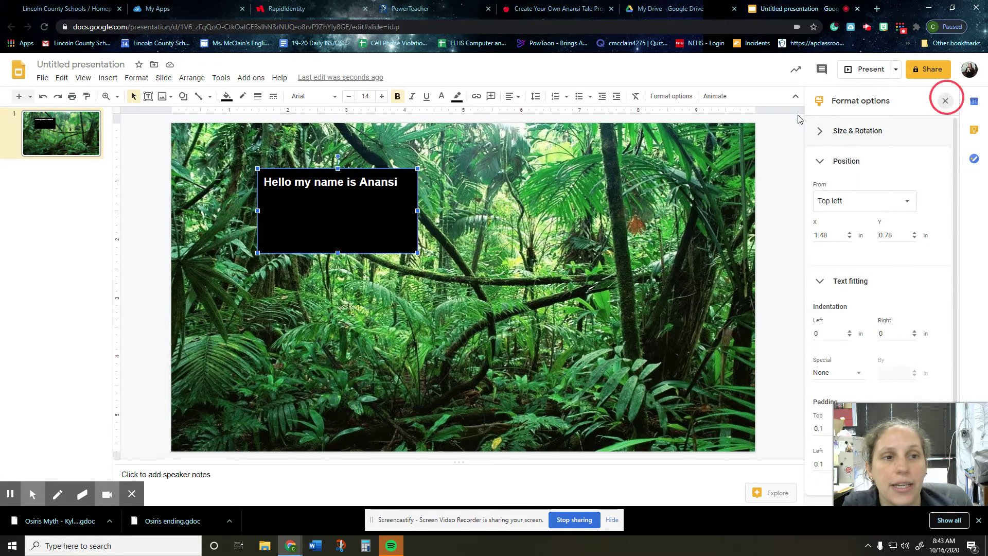
Insert the first web image result for 'Spider' onto the jungle slide.
click(106, 78)
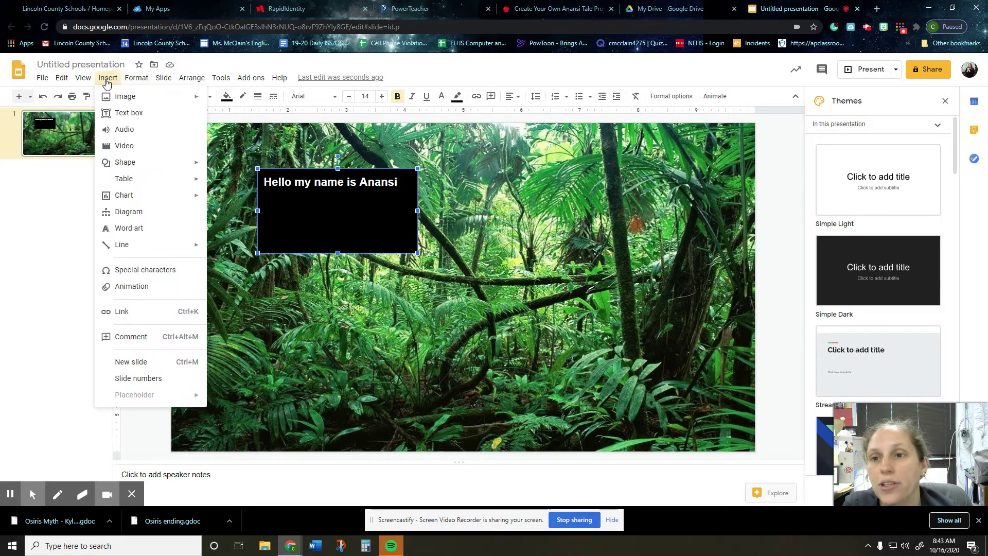
mouse_move(126, 97)
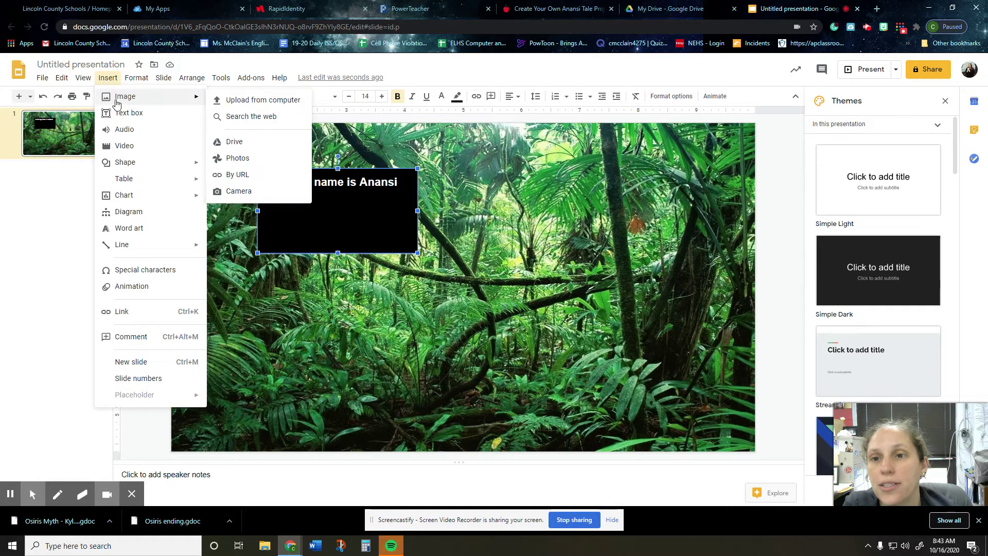
click(273, 118)
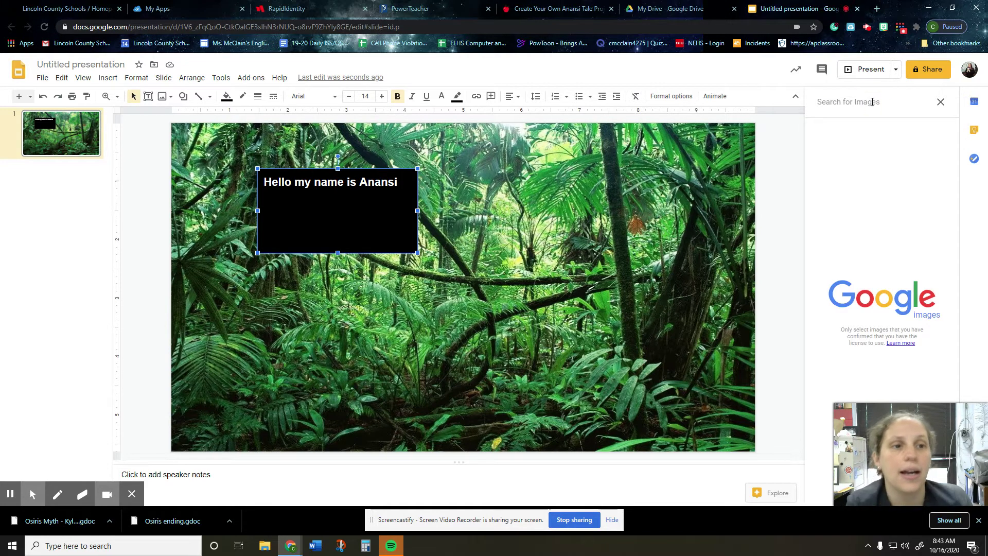
text(Spider)
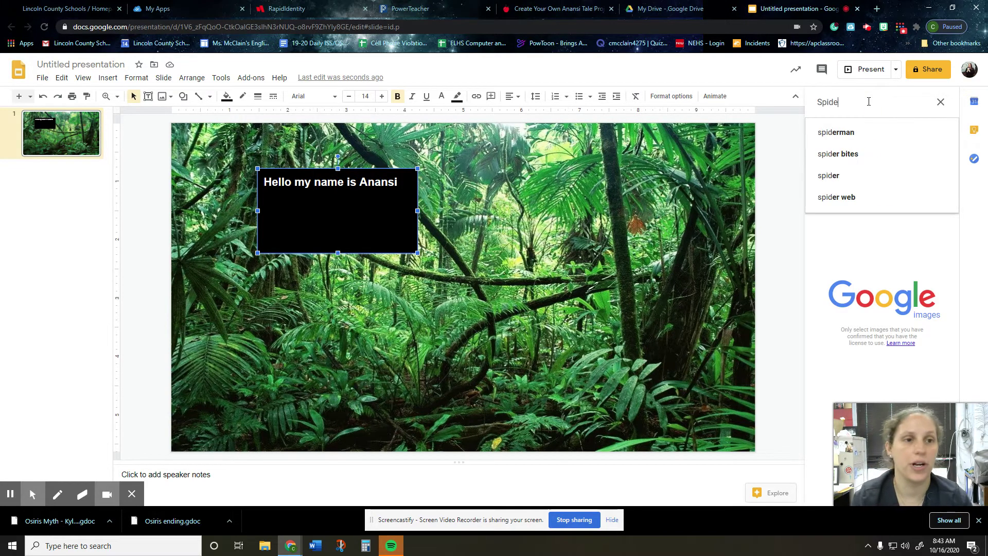
key(Return)
drag(877, 176, 535, 288)
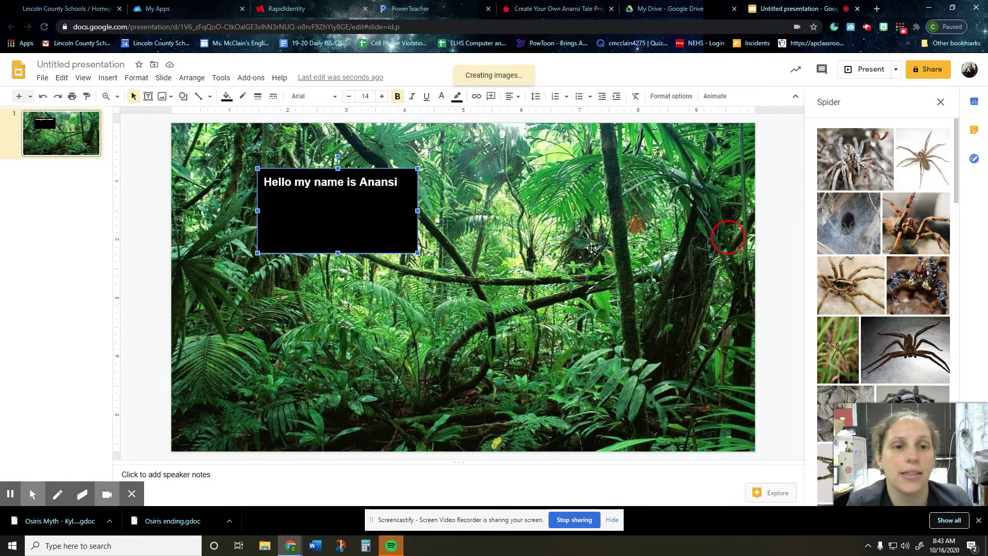
Shrink the spider photo, move it right of the Anansi text box and rotate it 180°.
click(530, 260)
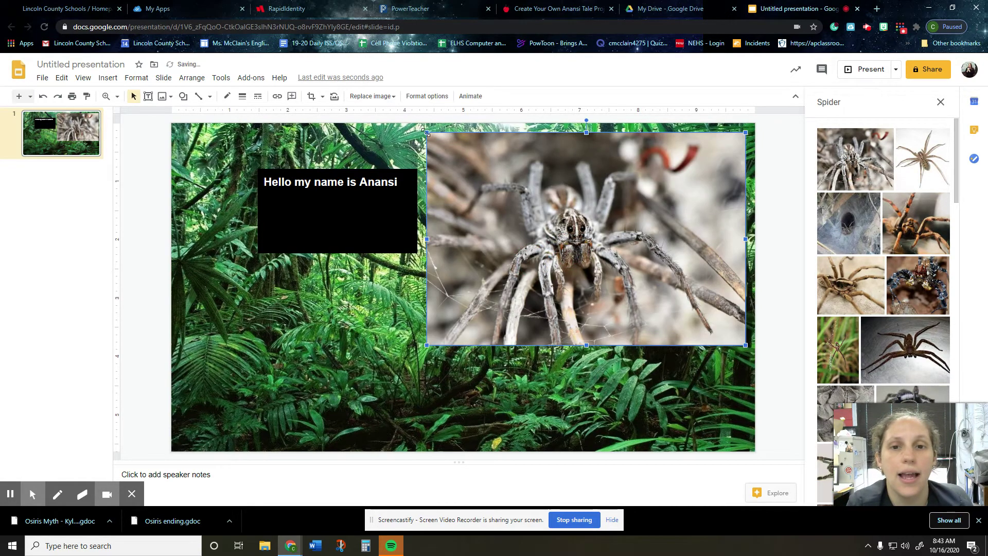
drag(426, 133, 545, 211)
click(600, 275)
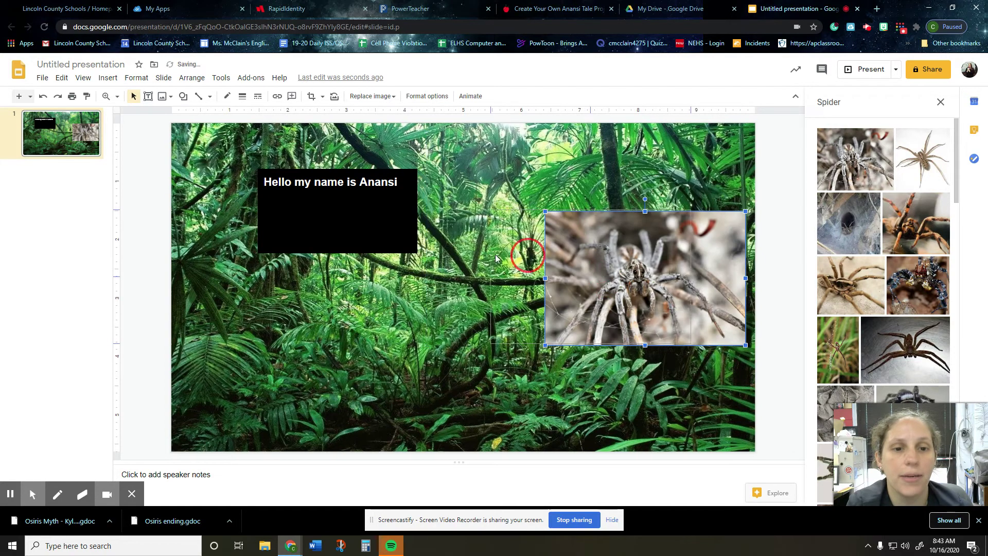
drag(600, 275, 364, 343)
drag(492, 317, 676, 206)
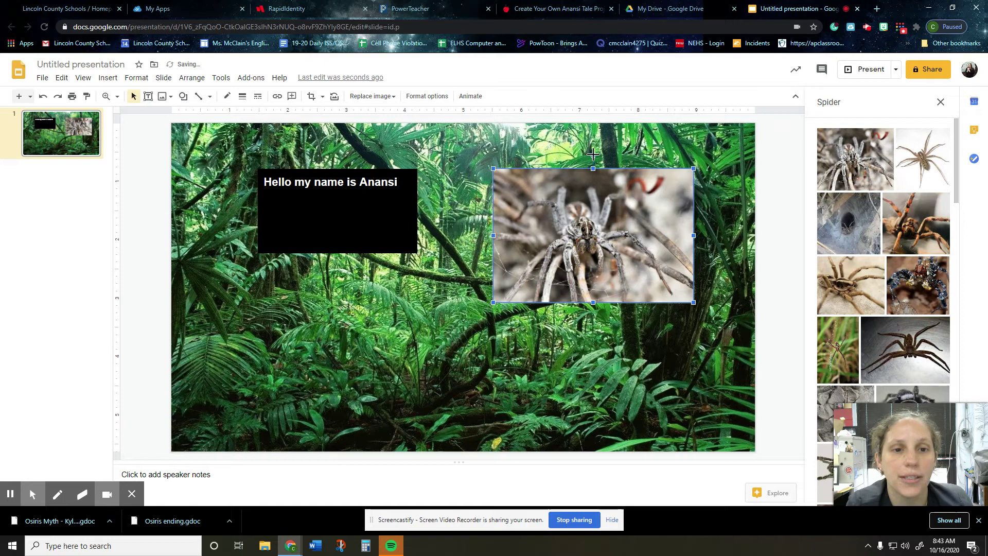
drag(593, 154, 560, 316)
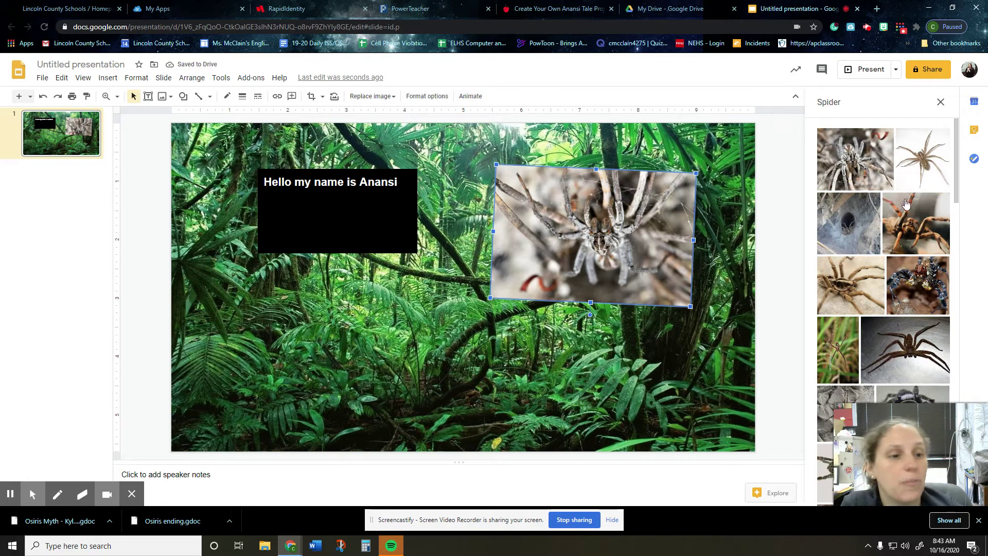
Search the web for 'anansi spider' in a new browser tab.
click(877, 9)
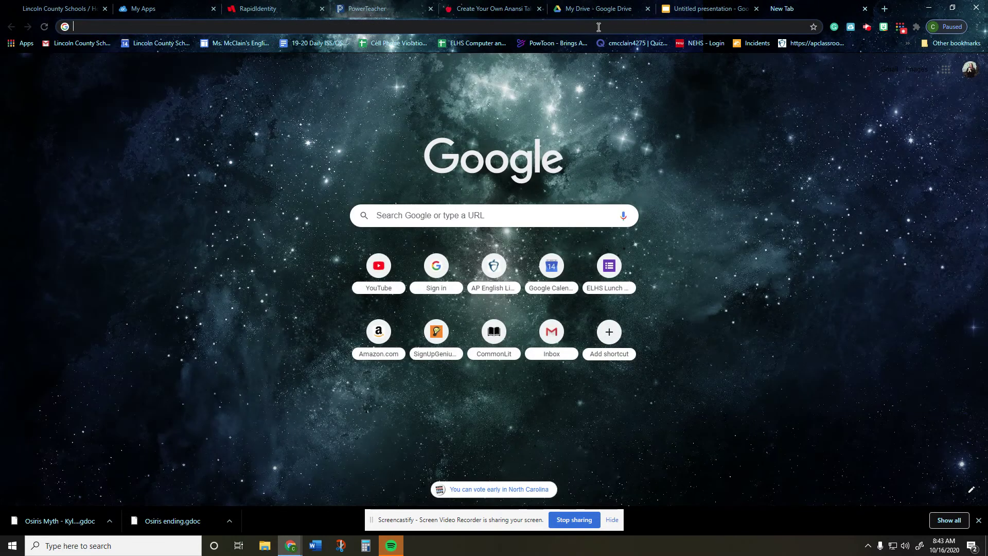
click(598, 27)
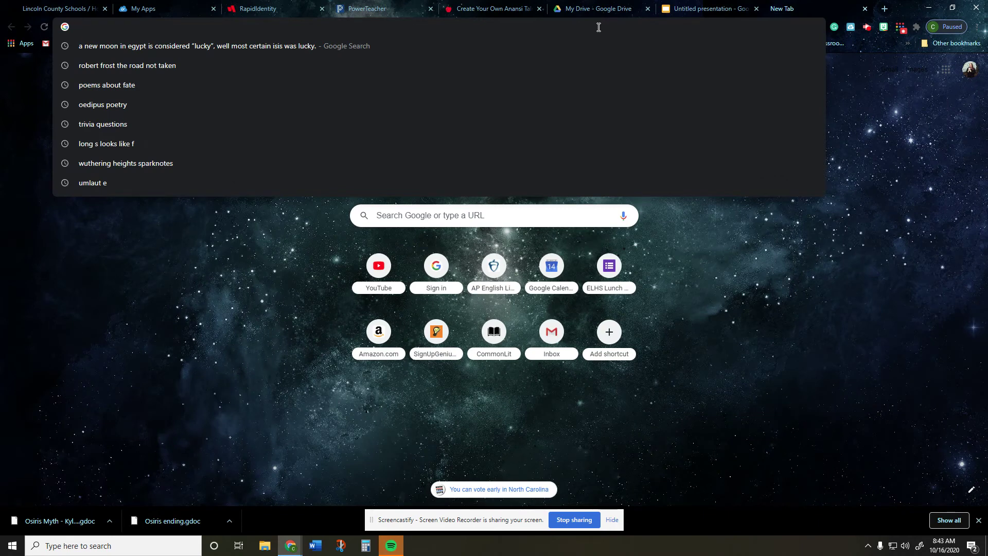
text(an)
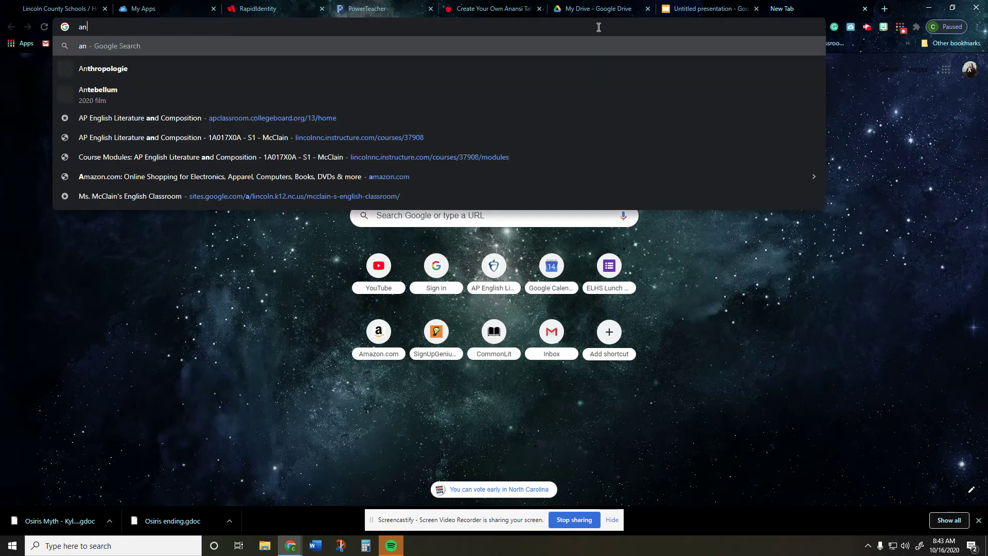
text(ansi spider)
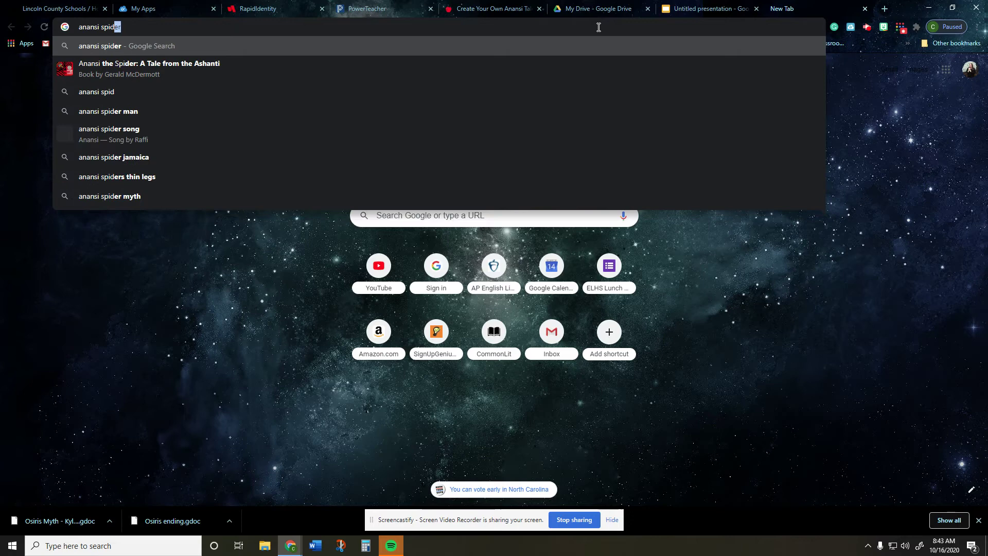
key(Return)
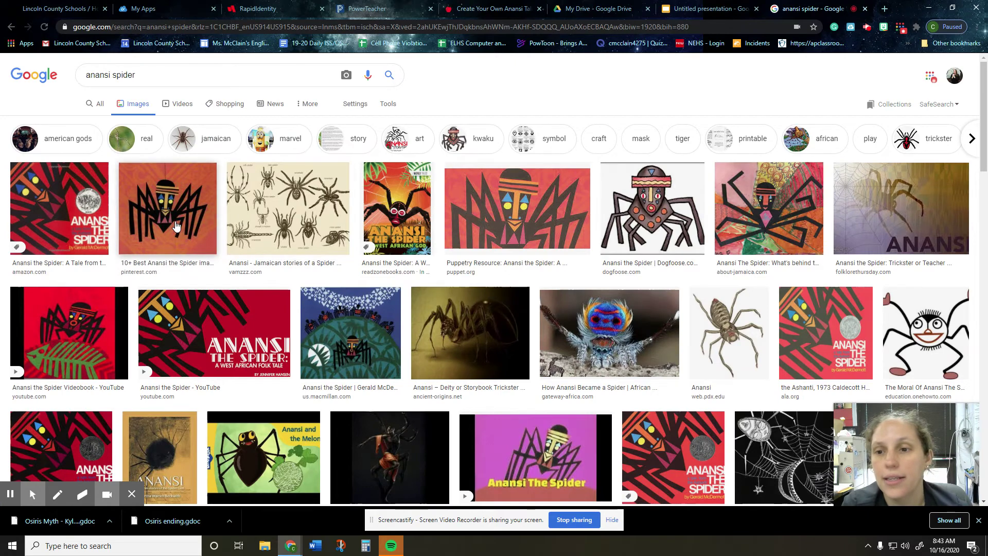
Open the Dogfoose Anansi spider drawing full size in its own tab and select its web address.
click(660, 209)
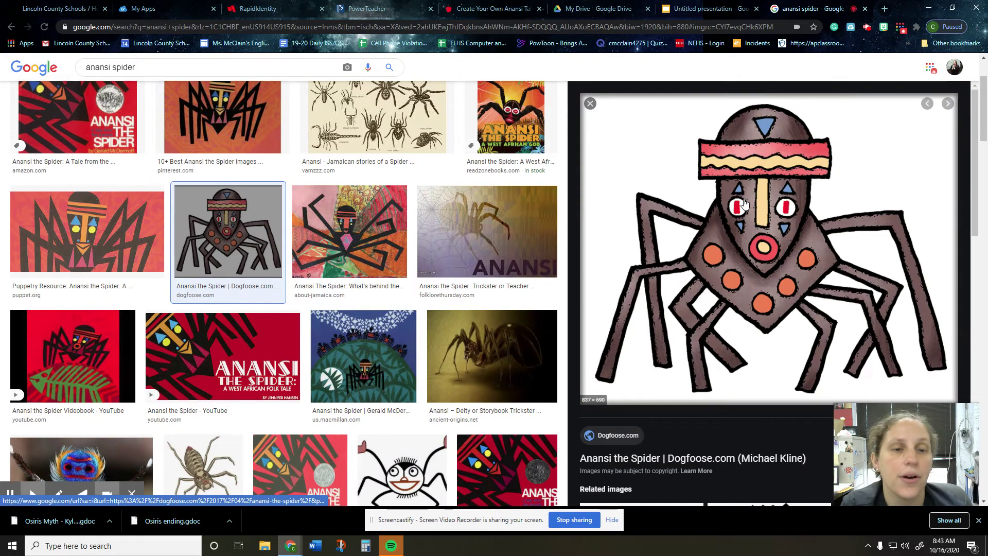
right_click(744, 203)
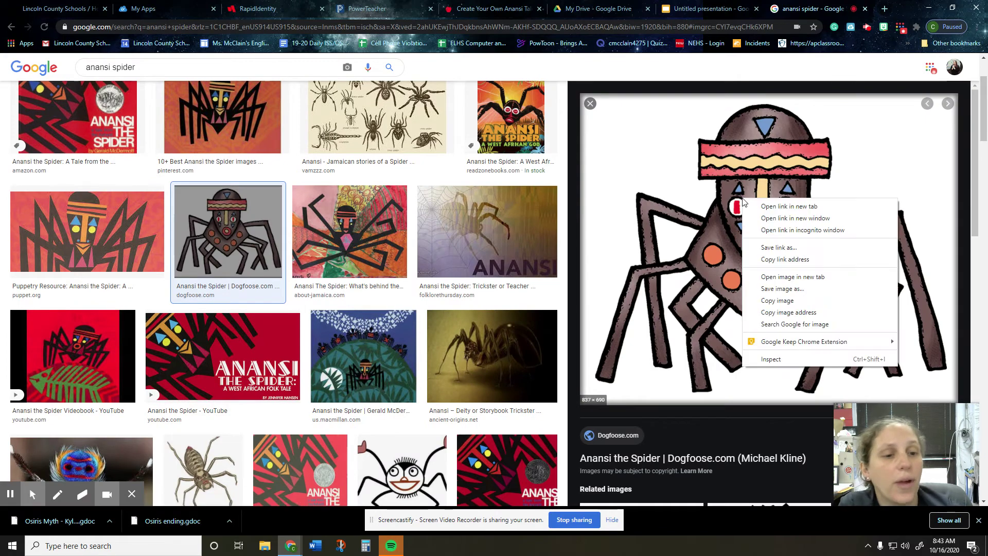
click(806, 280)
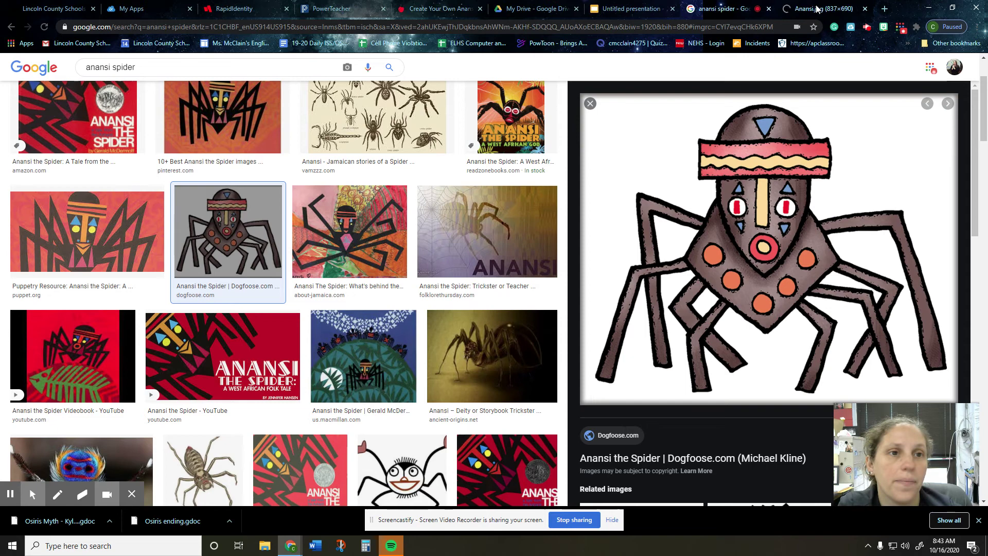
click(813, 9)
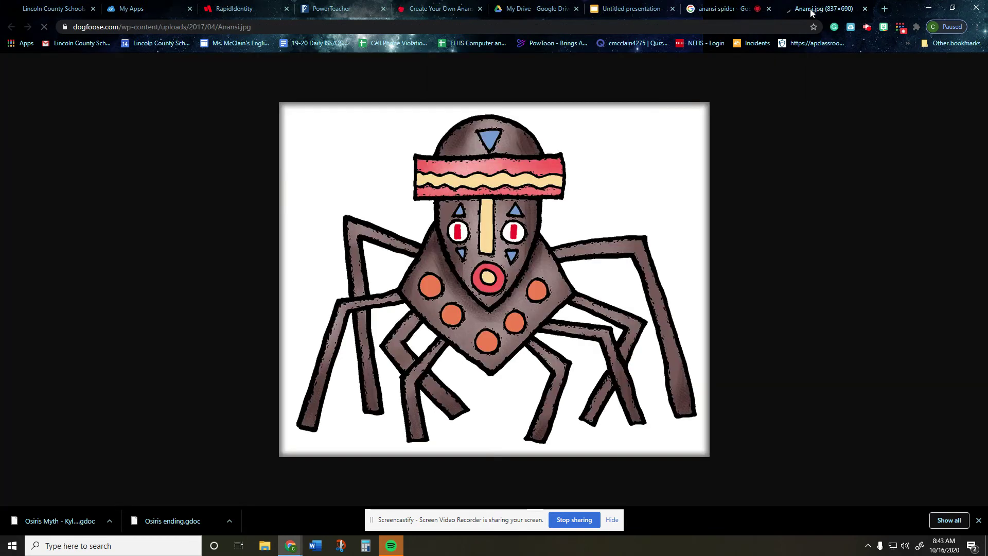
click(232, 26)
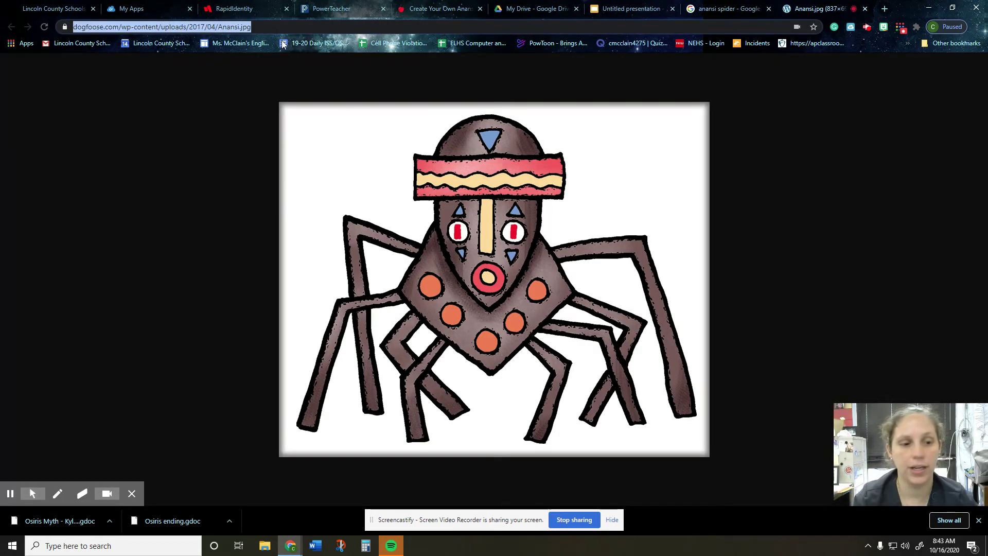
click(624, 11)
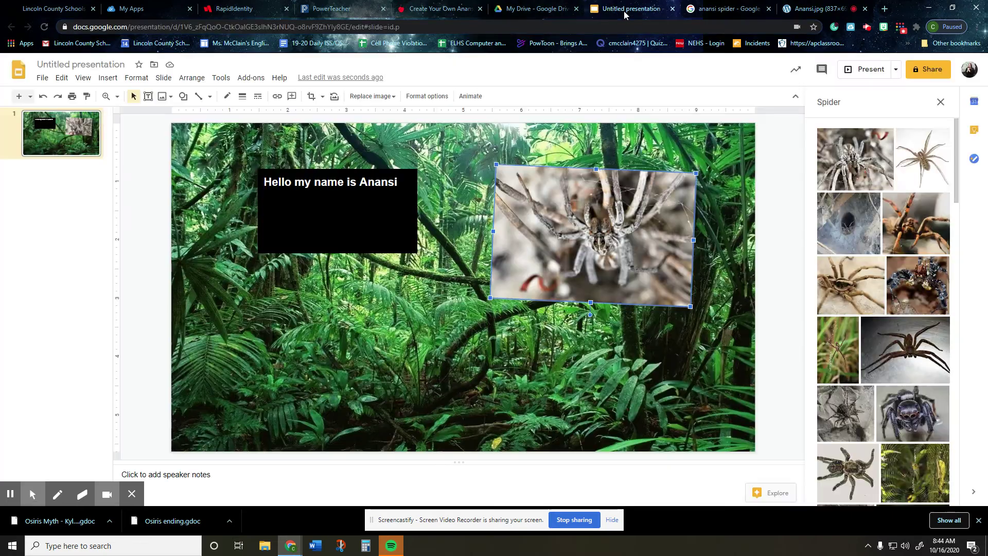
Insert the Anansi spider drawing onto the jungle slide from its pasted image URL.
click(107, 78)
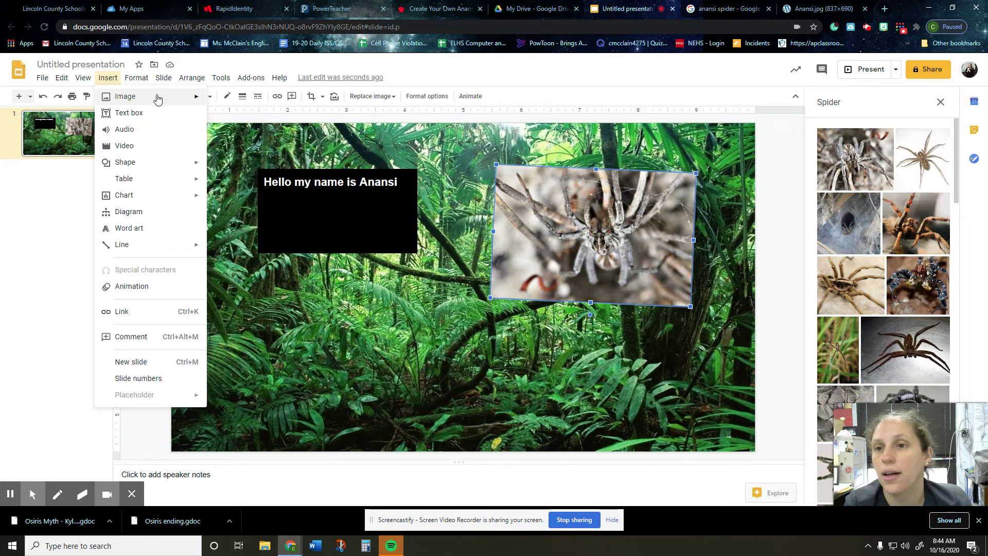
mouse_move(157, 97)
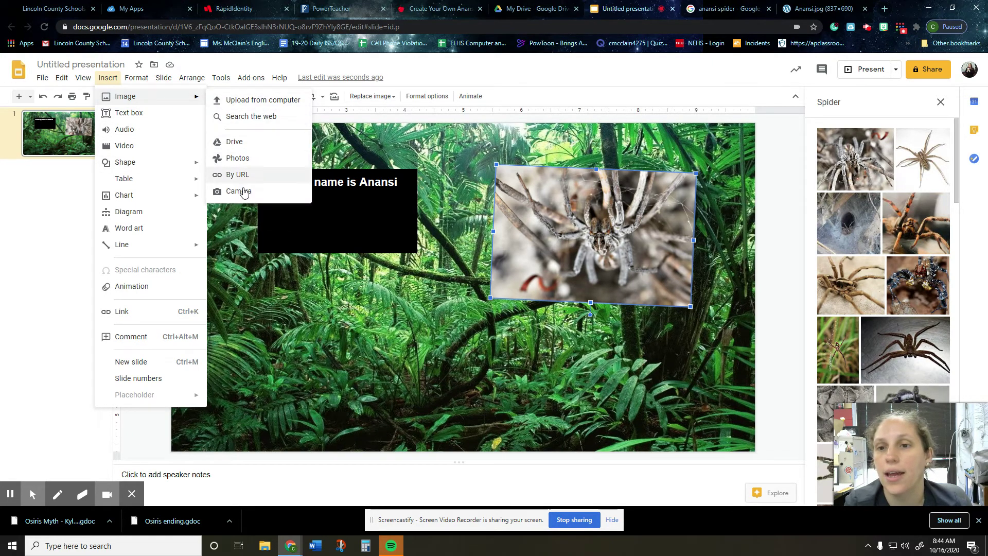
click(239, 176)
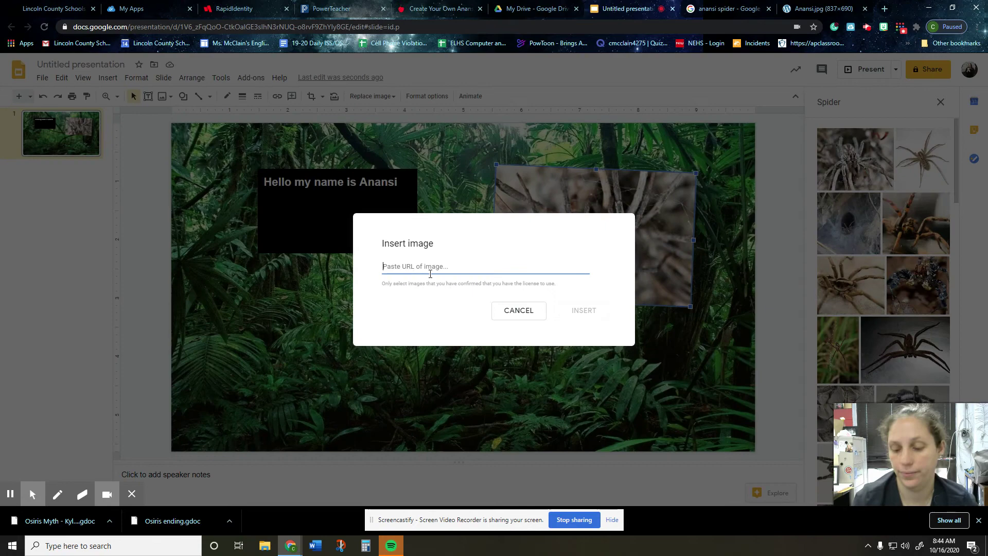
key(ctrl+v)
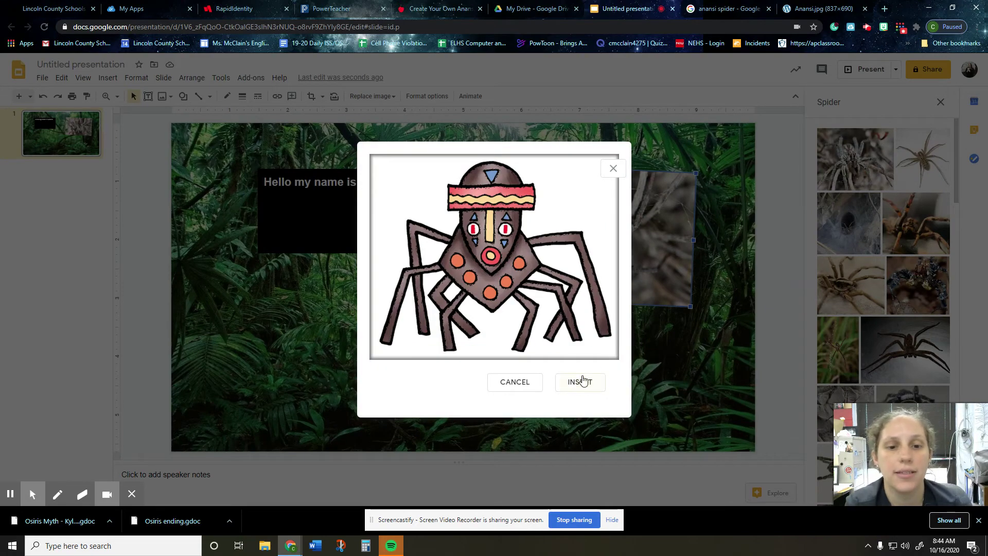
click(583, 380)
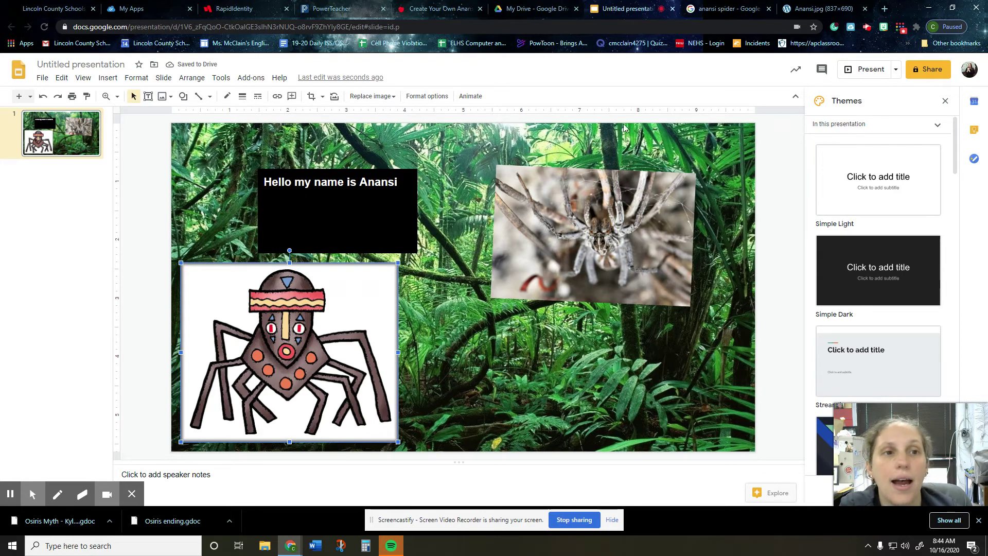
click(362, 309)
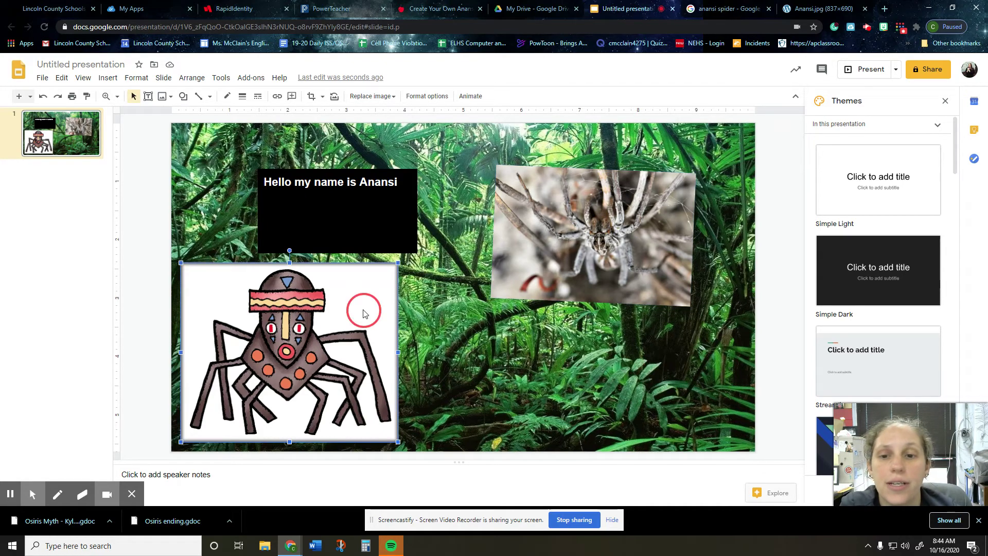
Add a second slide after slide 1 and paste the Anansi drawing's URL into its body.
click(829, 6)
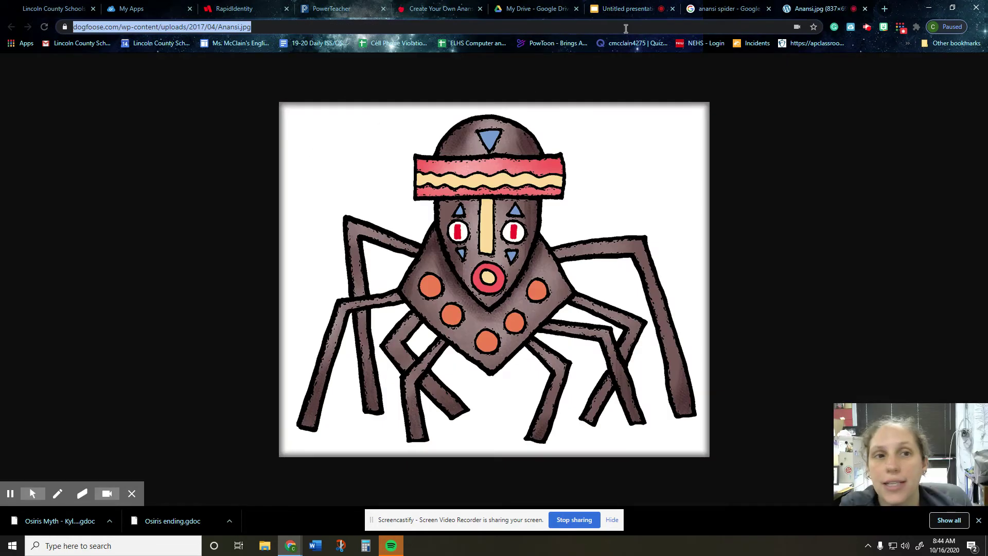
click(615, 7)
click(73, 137)
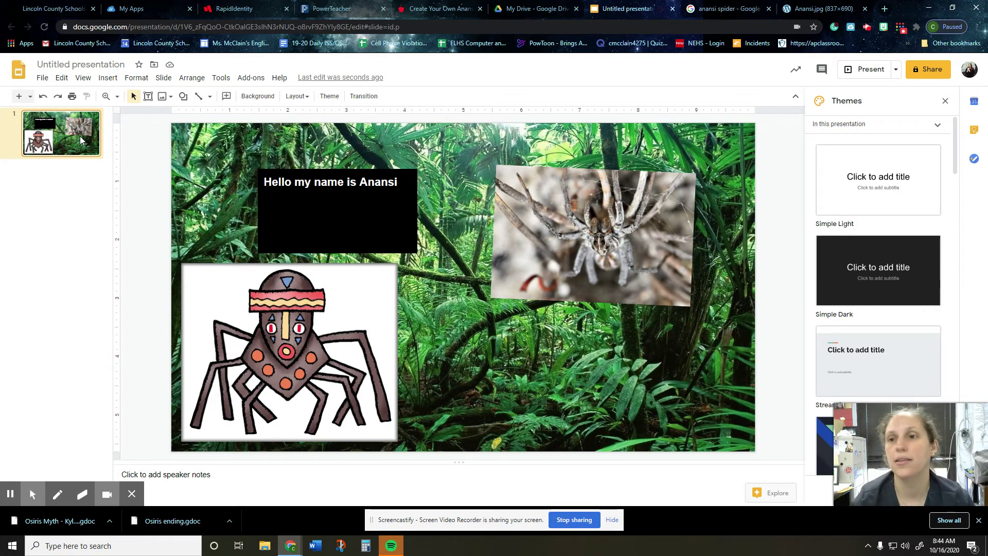
key(ctrl+m)
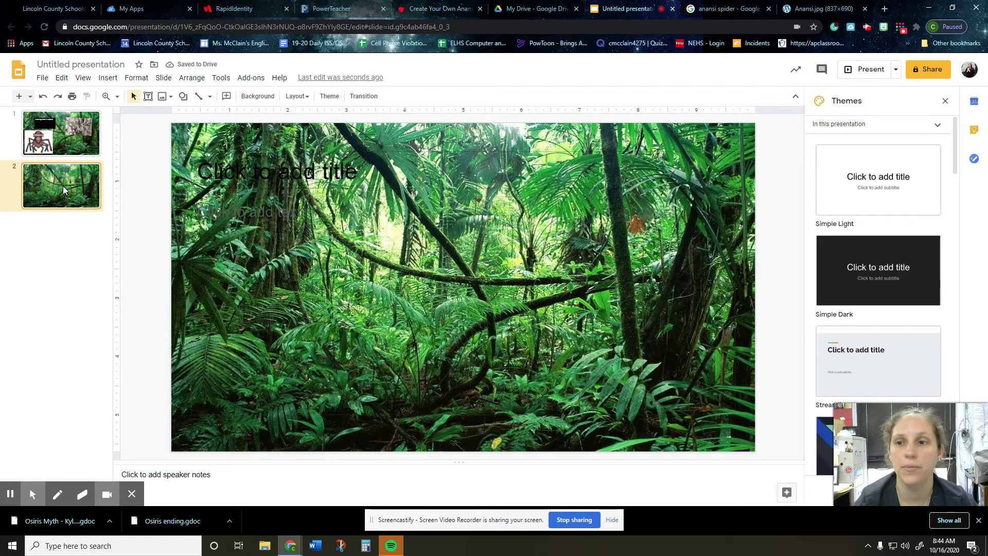
click(273, 227)
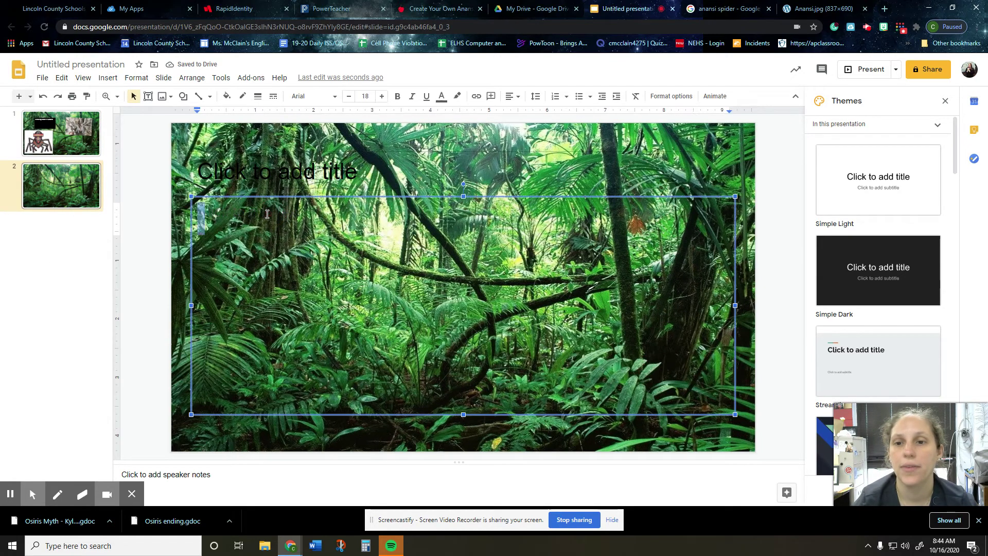
text(https://dogfoodie.com/wp-content/uploads/2017/04/Anansi.jpg)
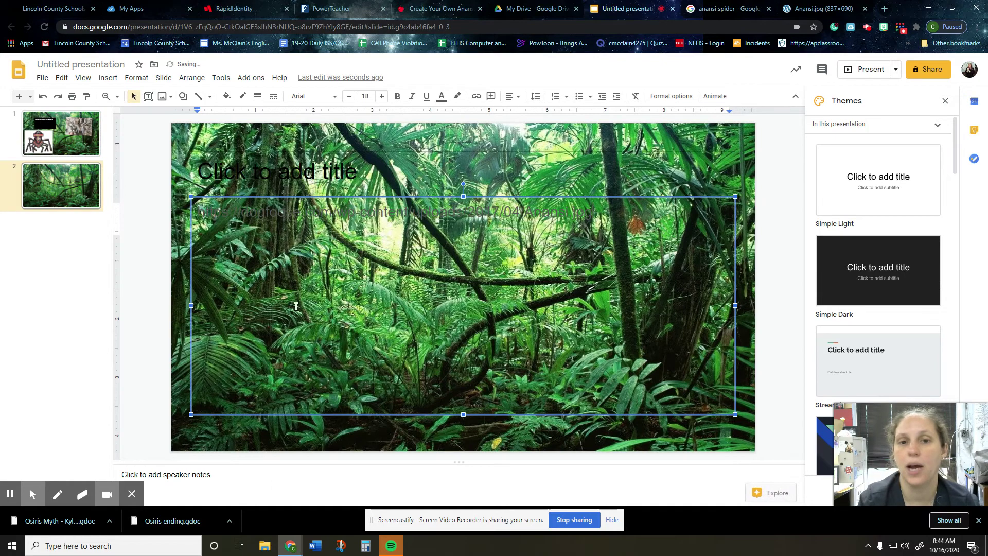
click(195, 138)
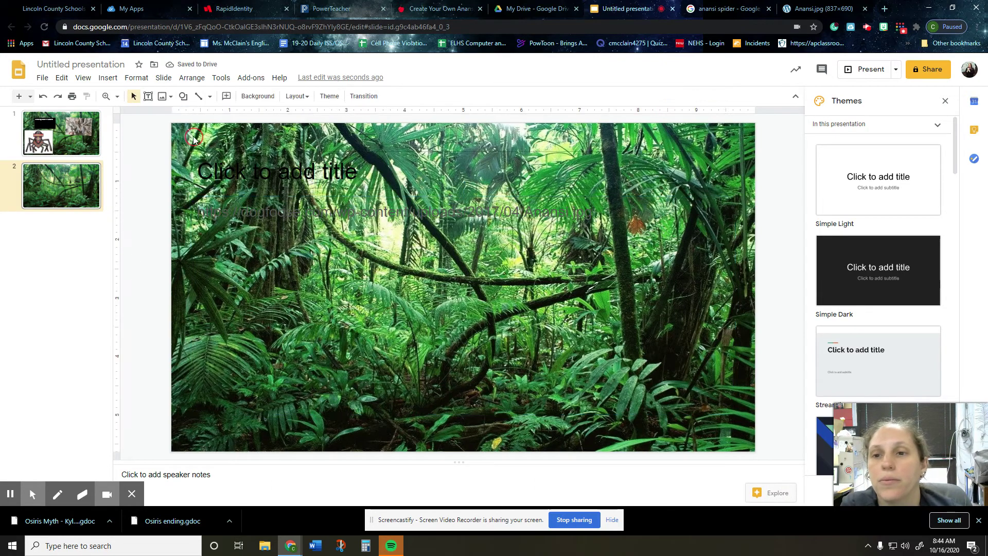
Change the second slide's background color to white.
click(258, 96)
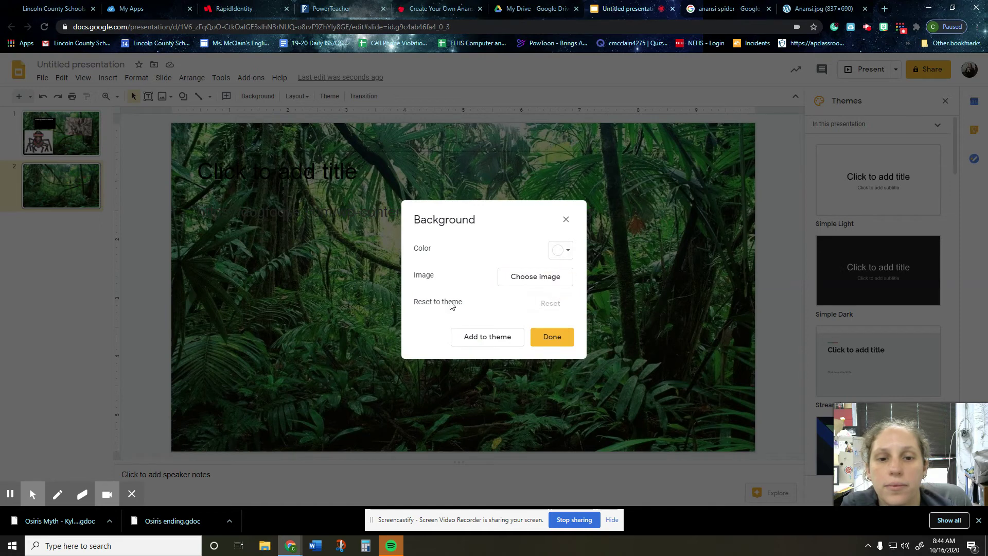
click(562, 250)
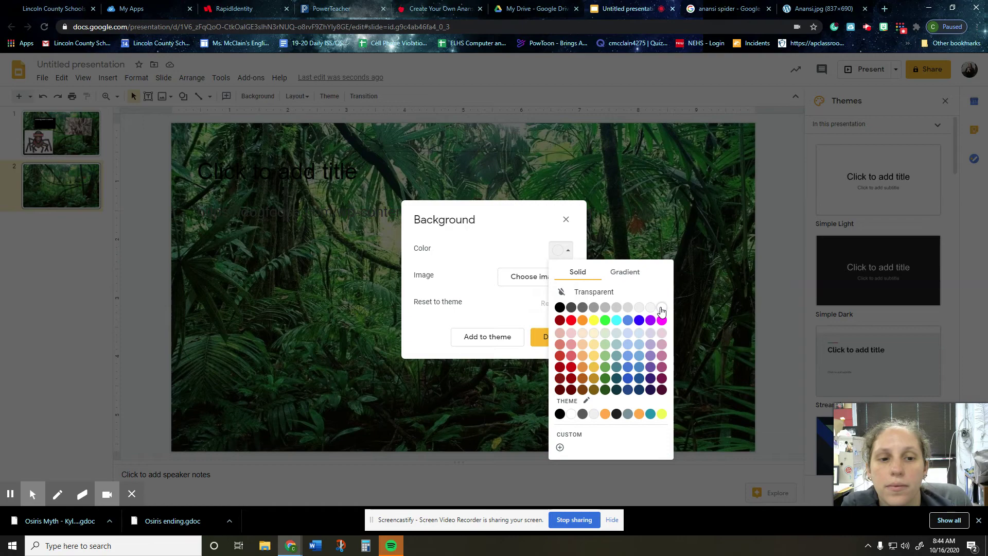
click(662, 308)
click(553, 337)
click(341, 269)
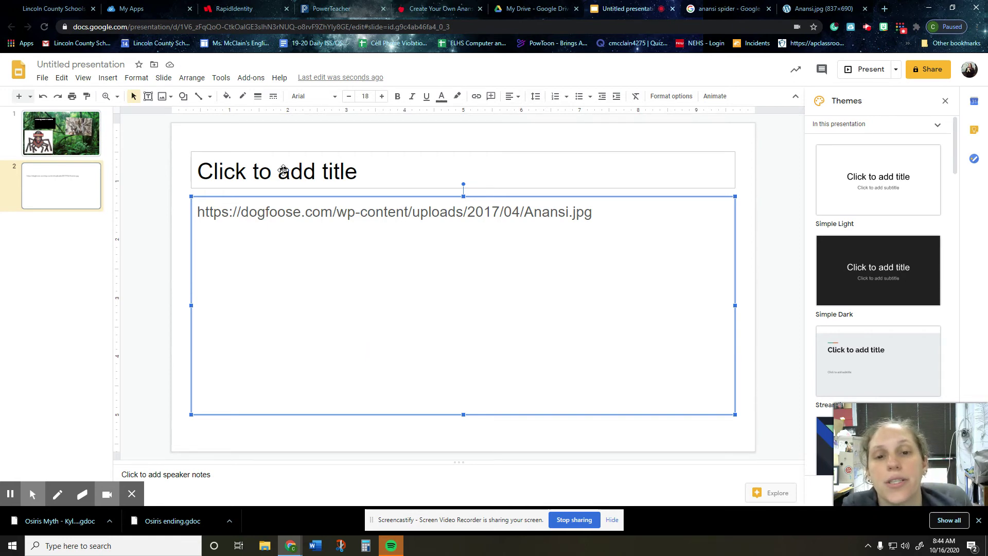
Title the second slide 'Works Cited' and start sharing the presentation.
click(343, 166)
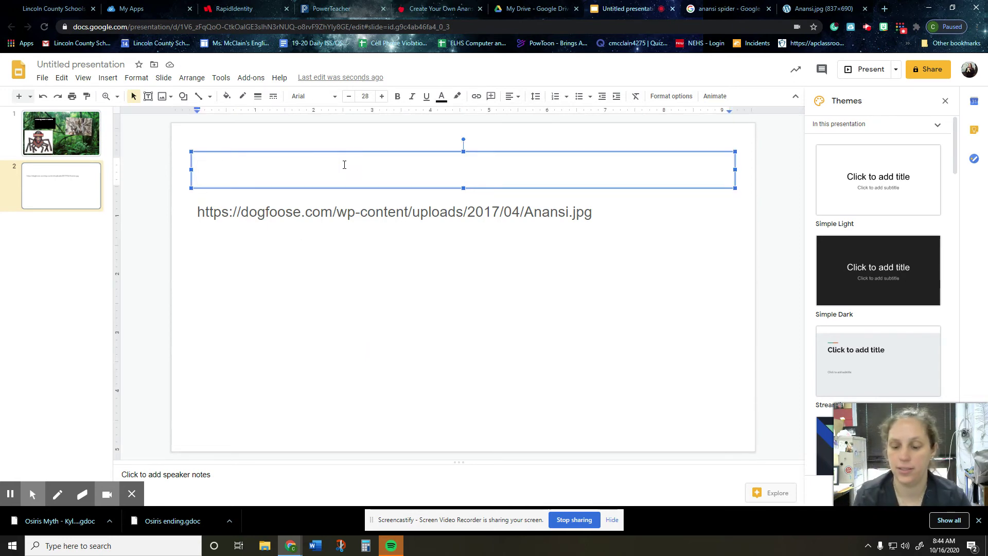
text(Works c)
key(BackSpace)
text(Cited)
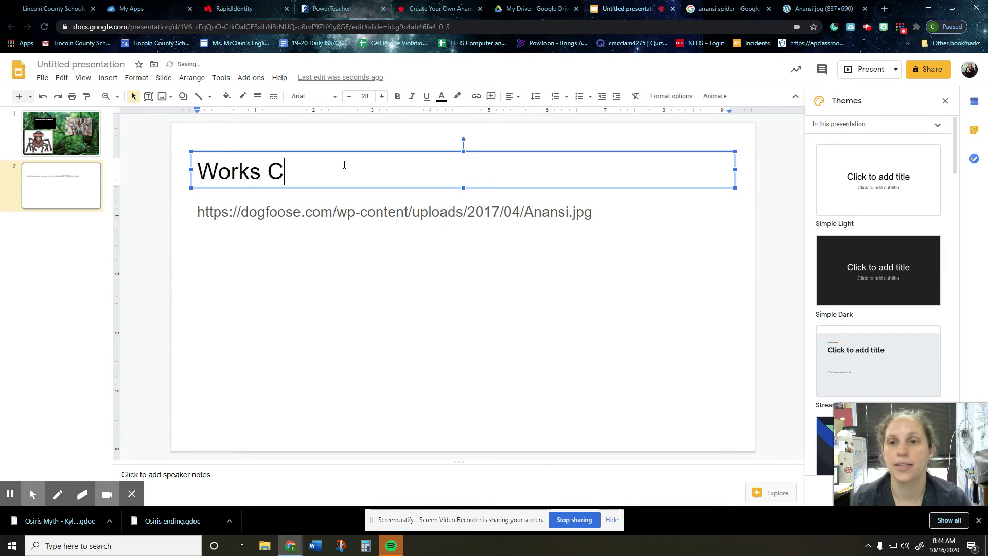
click(390, 306)
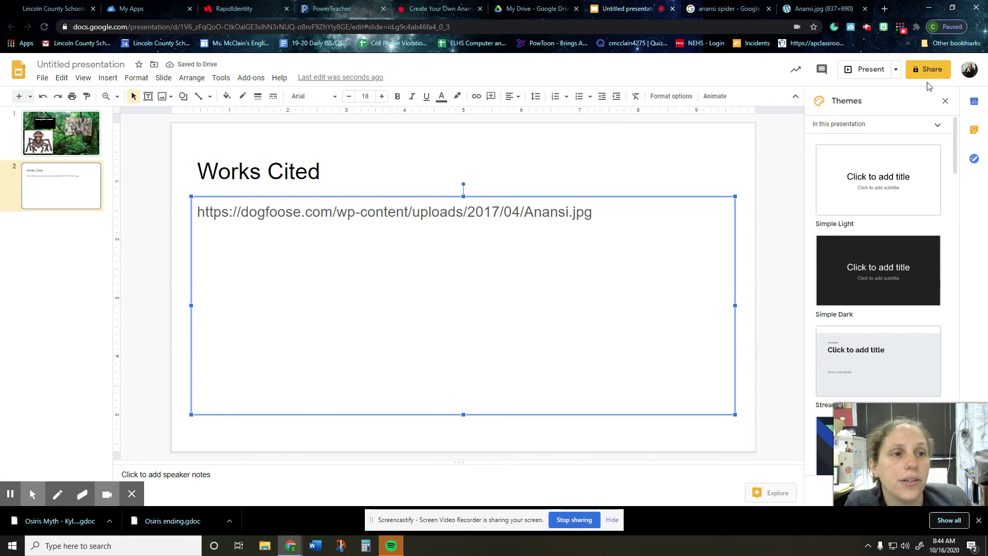
click(931, 70)
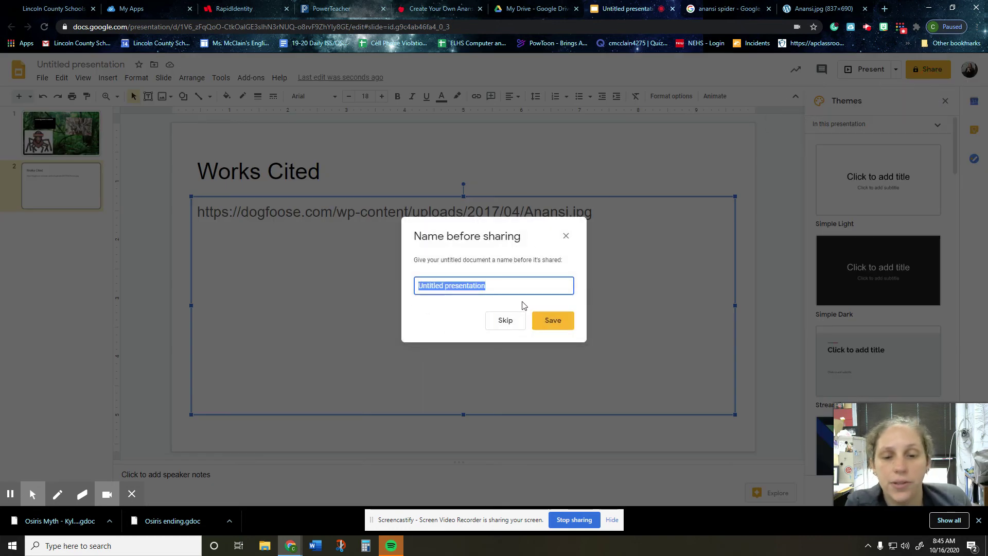
Name the presentation 'Anansi Tale' and copy a Lincoln County School District viewer link.
text(An)
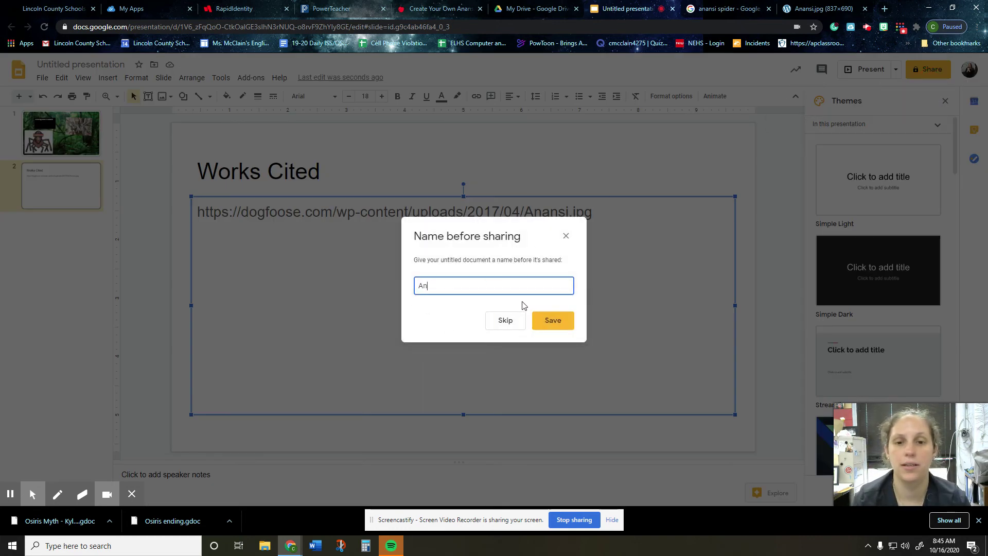
text(ansi Tale)
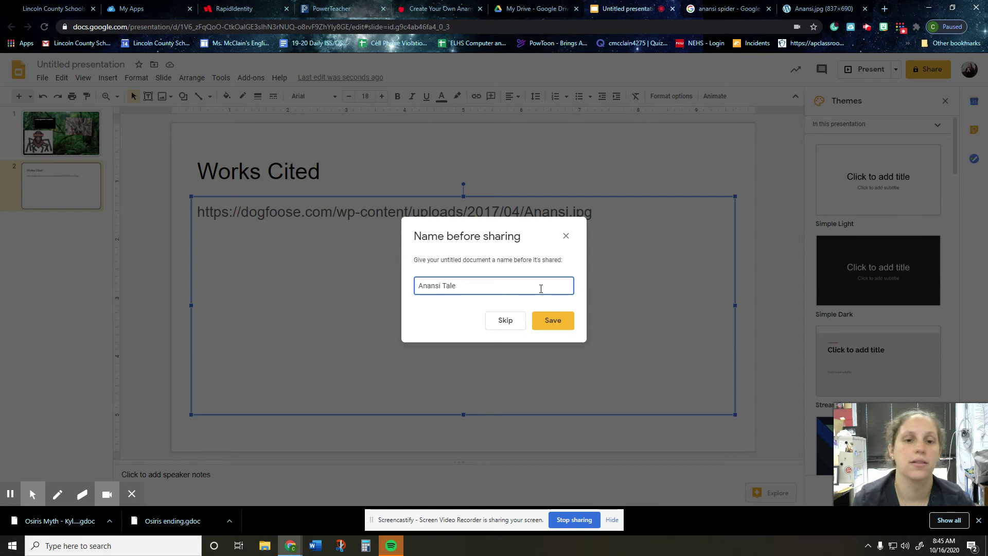
click(552, 320)
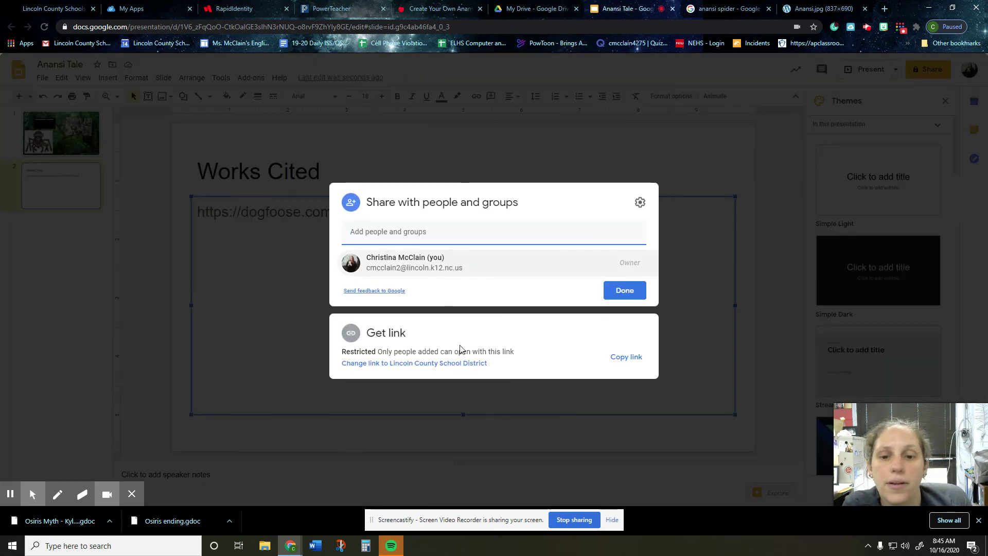
click(390, 362)
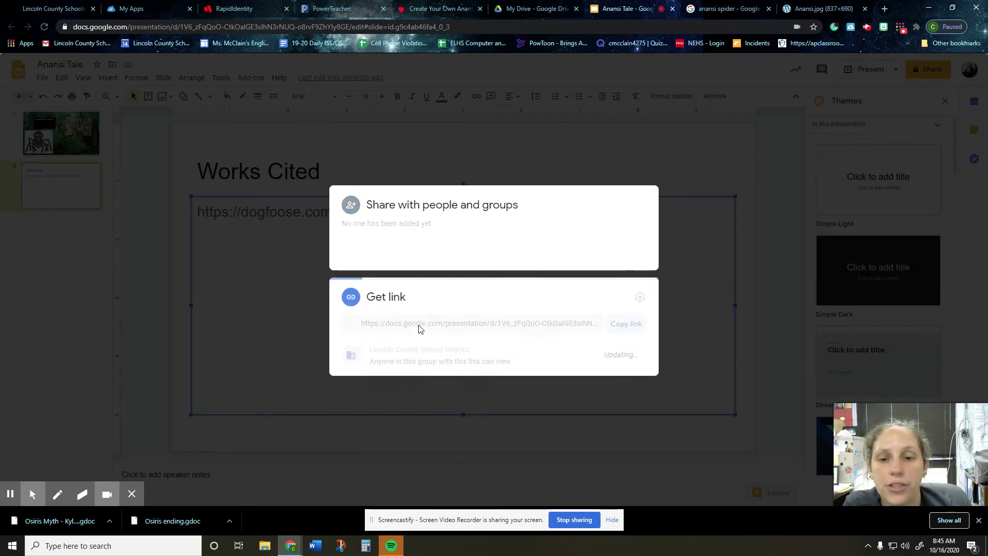
click(418, 320)
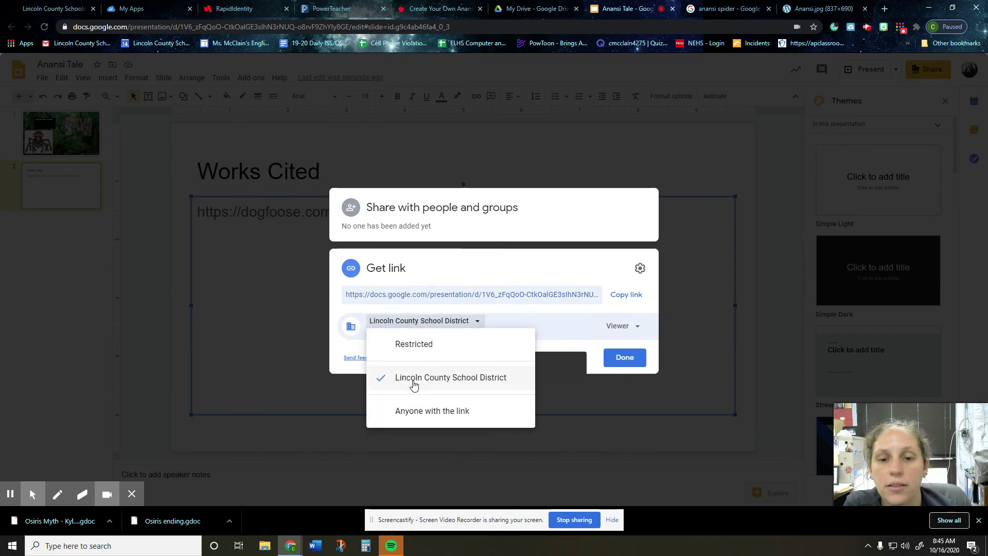
click(636, 329)
click(626, 294)
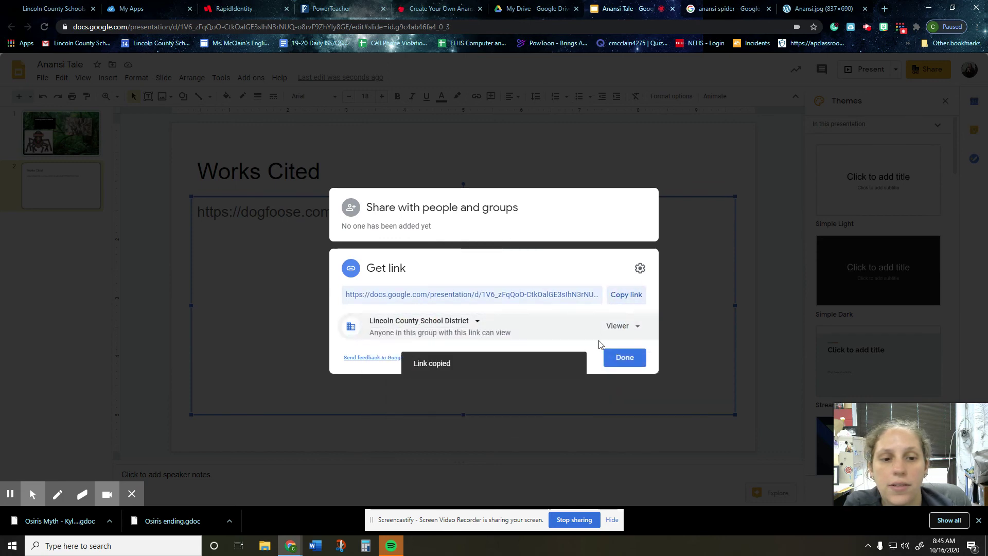